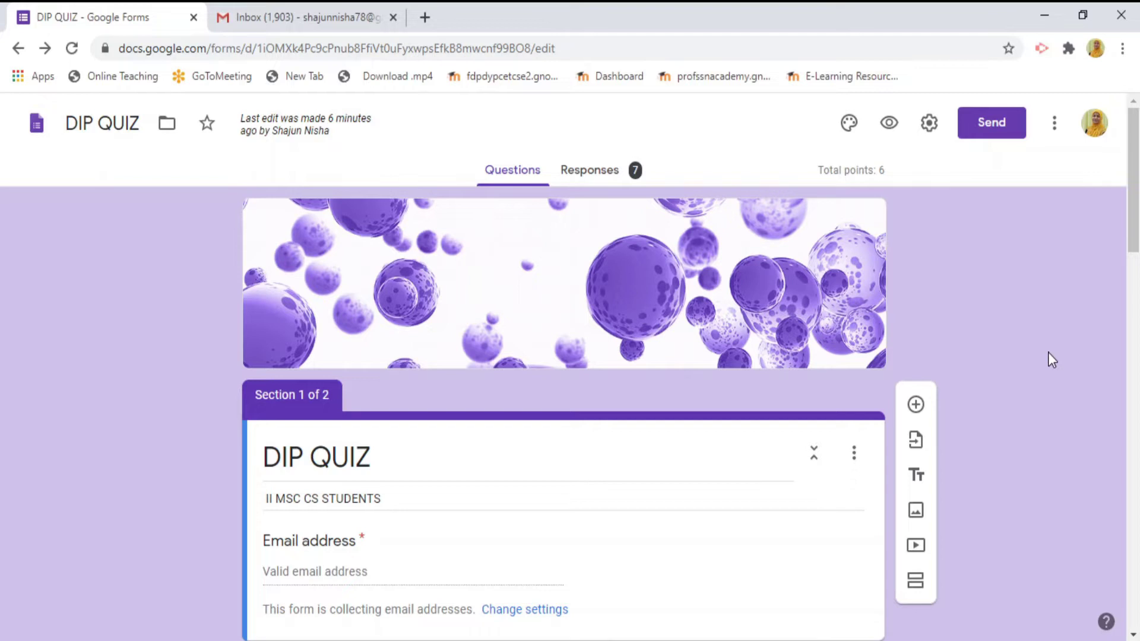
Search the add-on marketplace for 'cer' and open the Certify'em add-on page.
click(1057, 130)
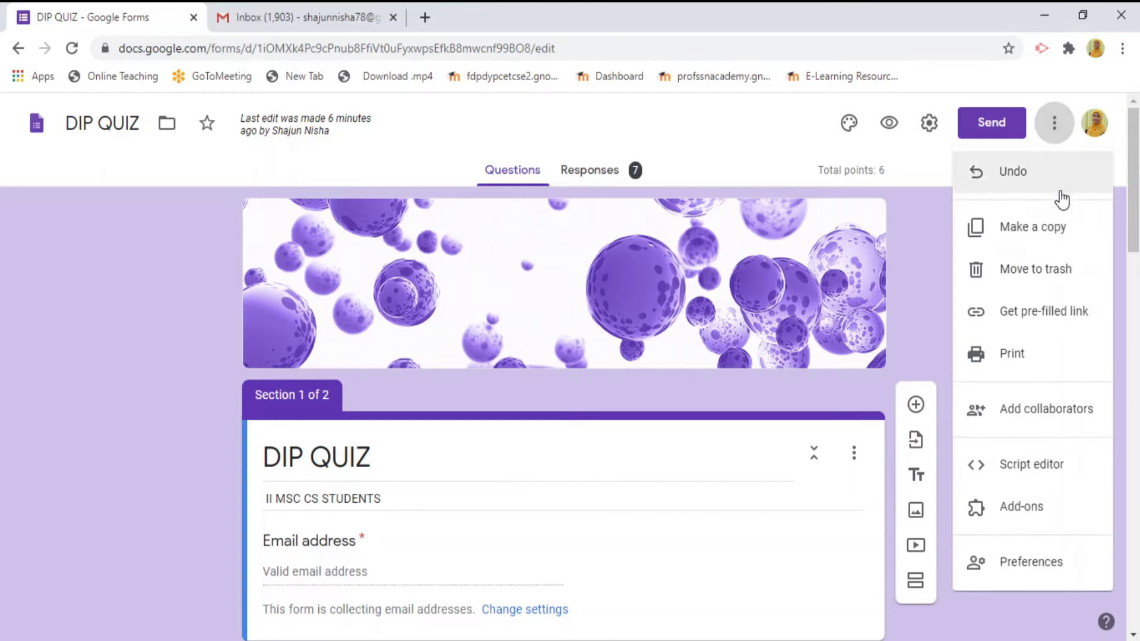
click(1021, 506)
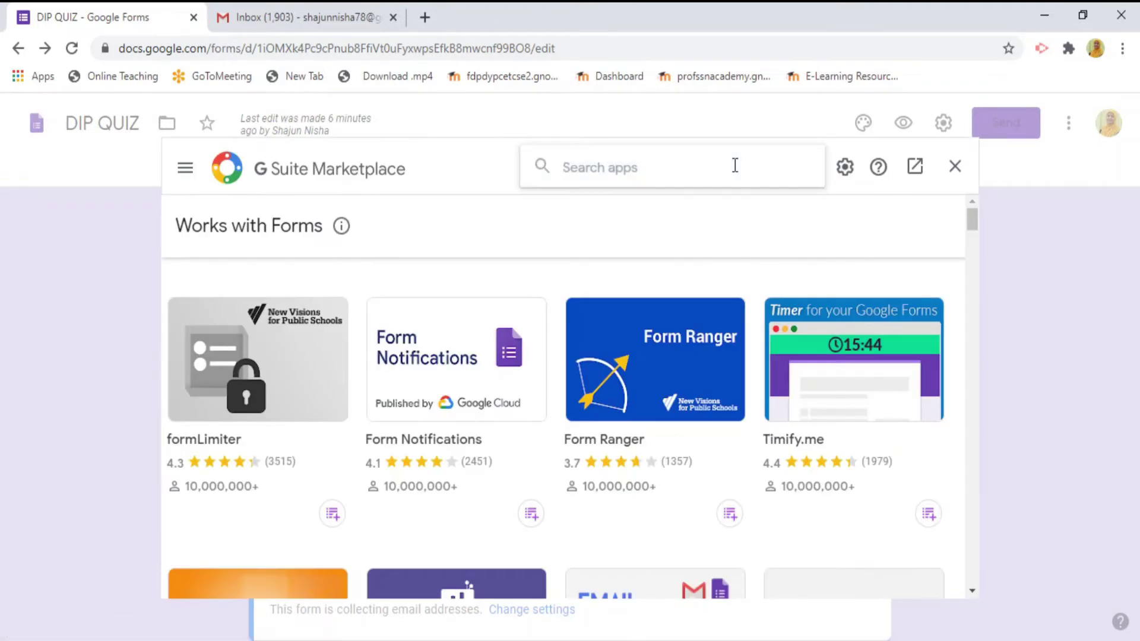
text(c)
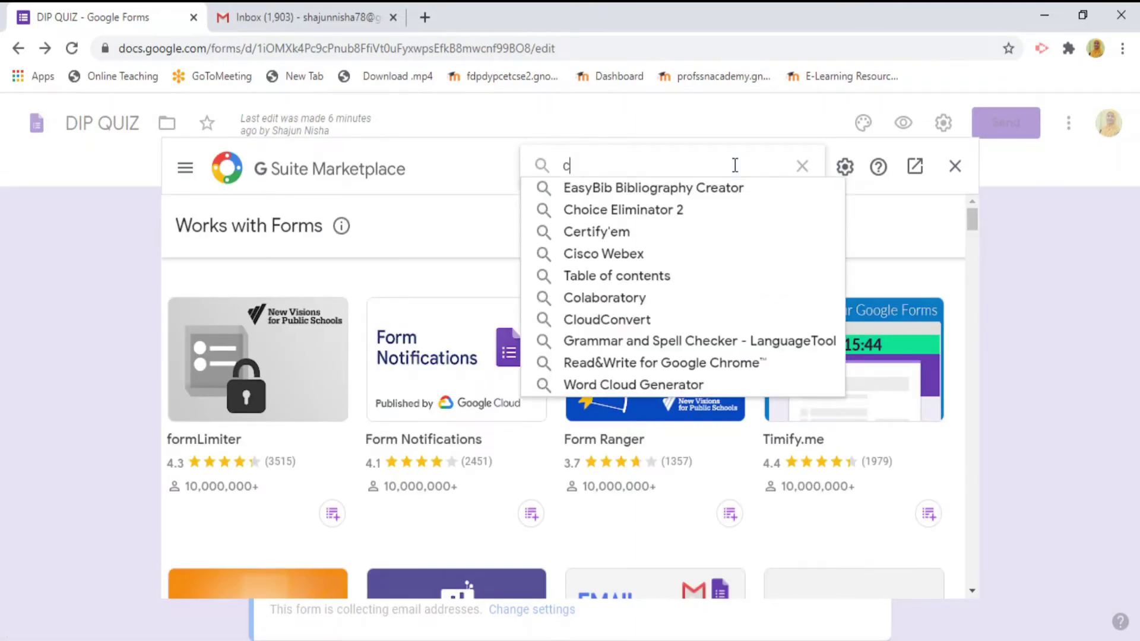
text(er)
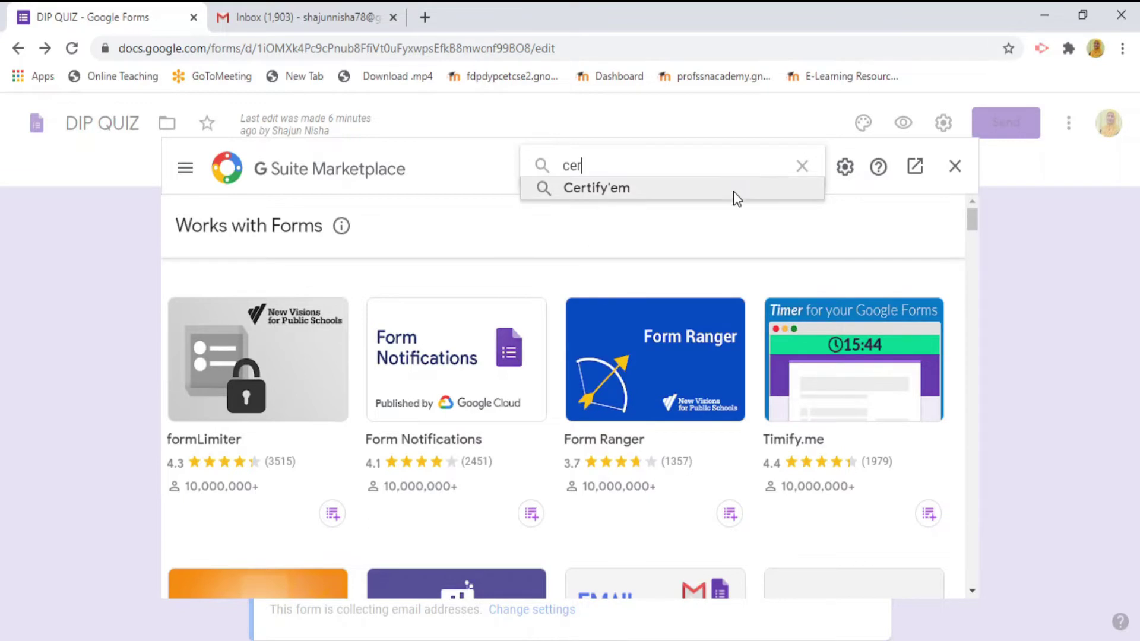
click(734, 192)
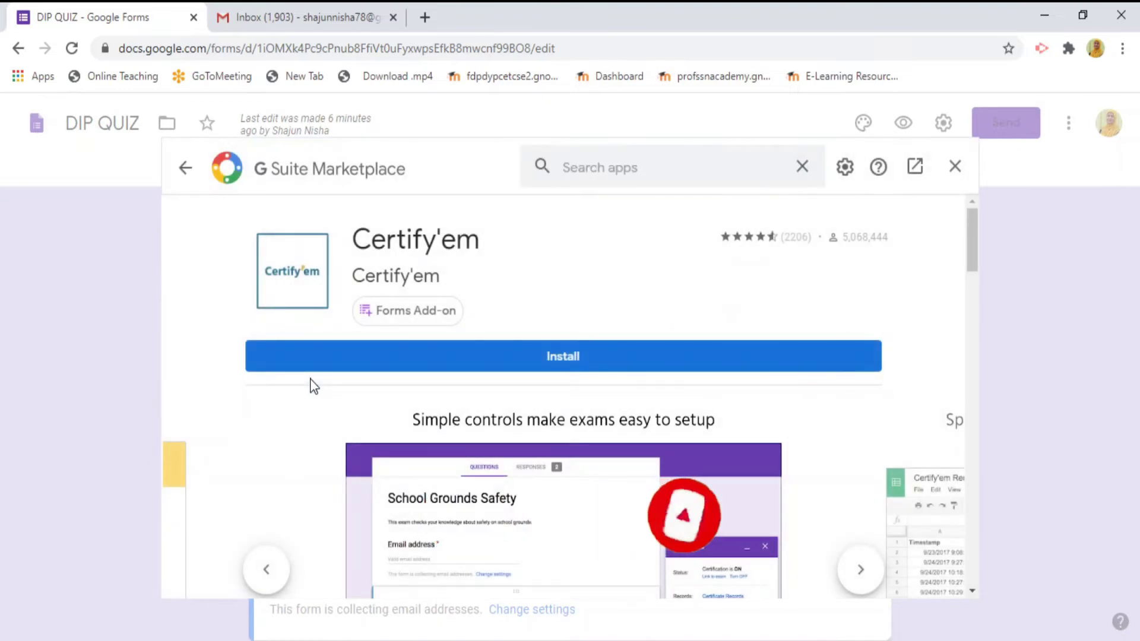
Install Certify'em, selecting the Google account and allowing its requested permissions.
click(370, 361)
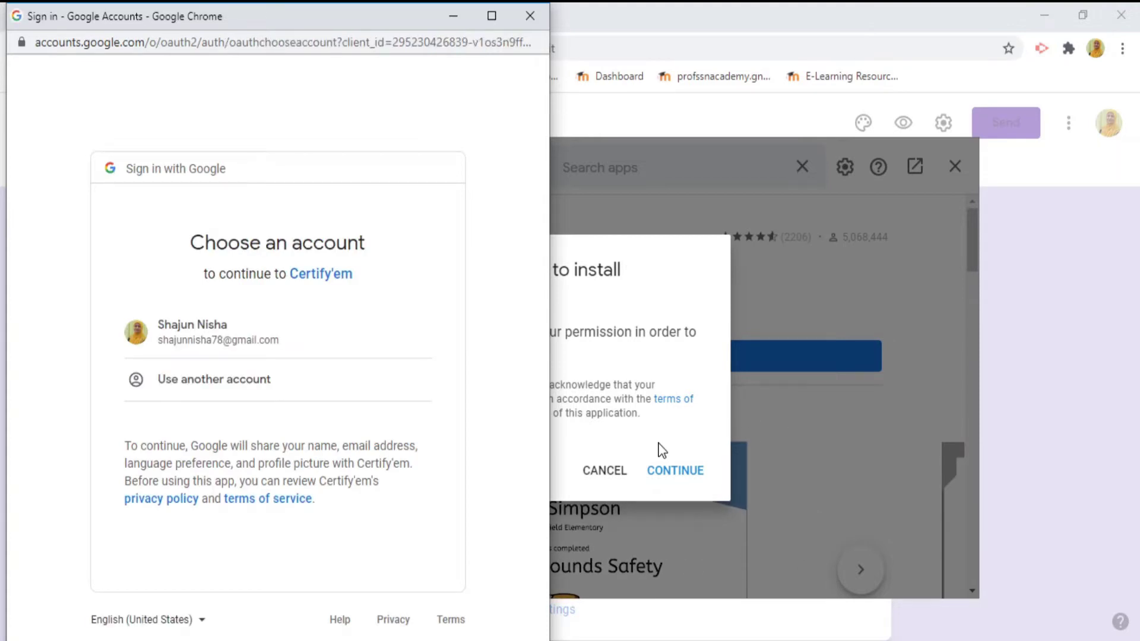
click(395, 337)
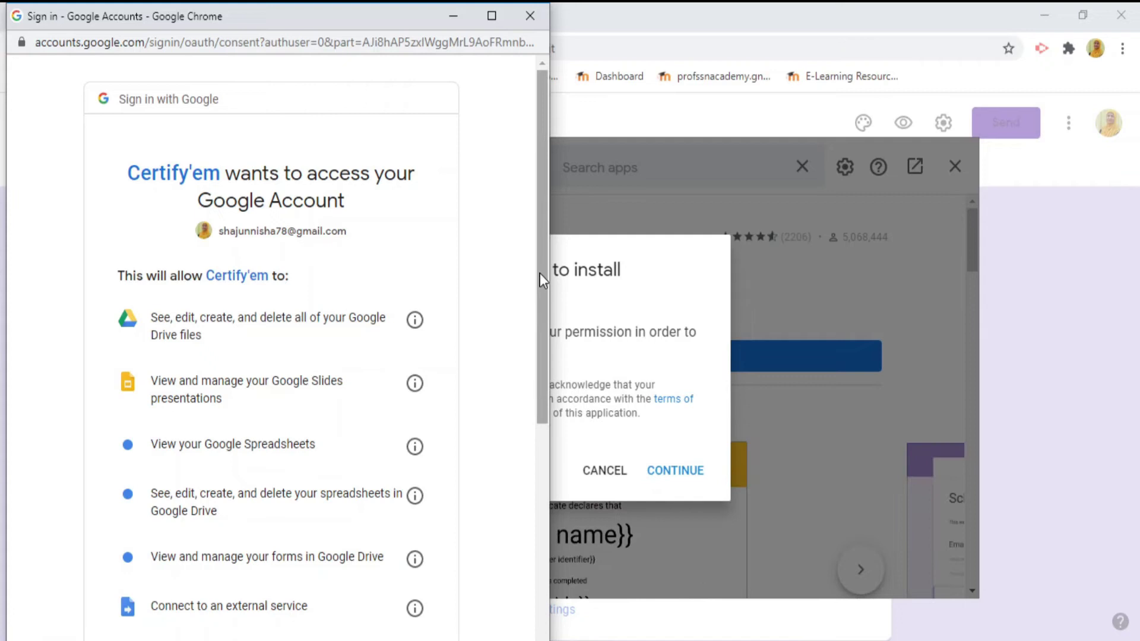
drag(541, 276, 553, 510)
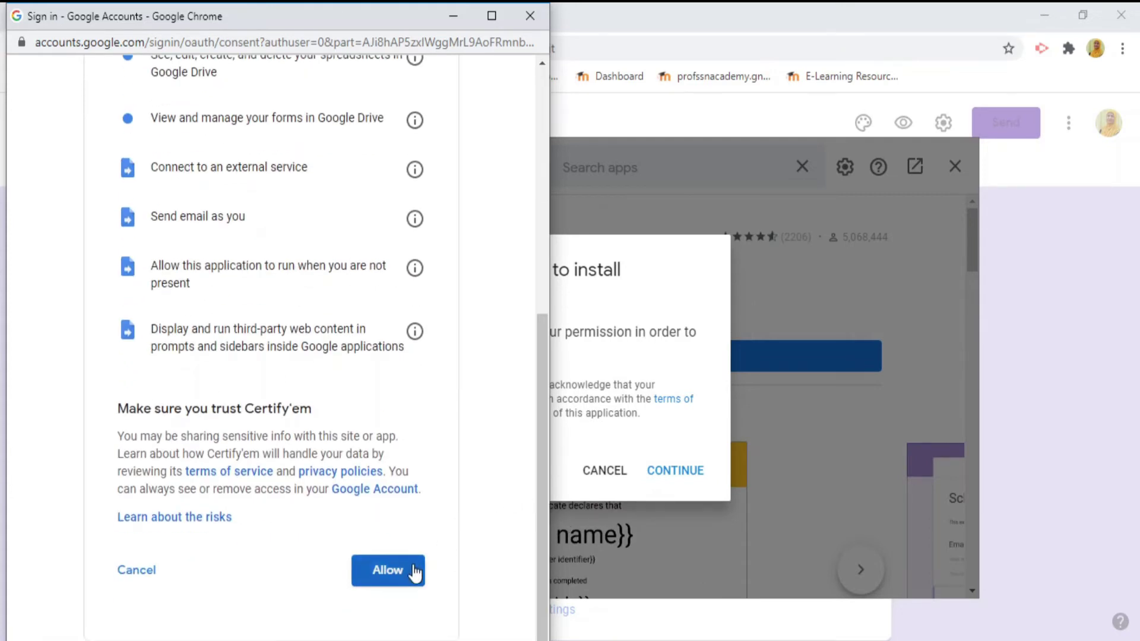
click(414, 571)
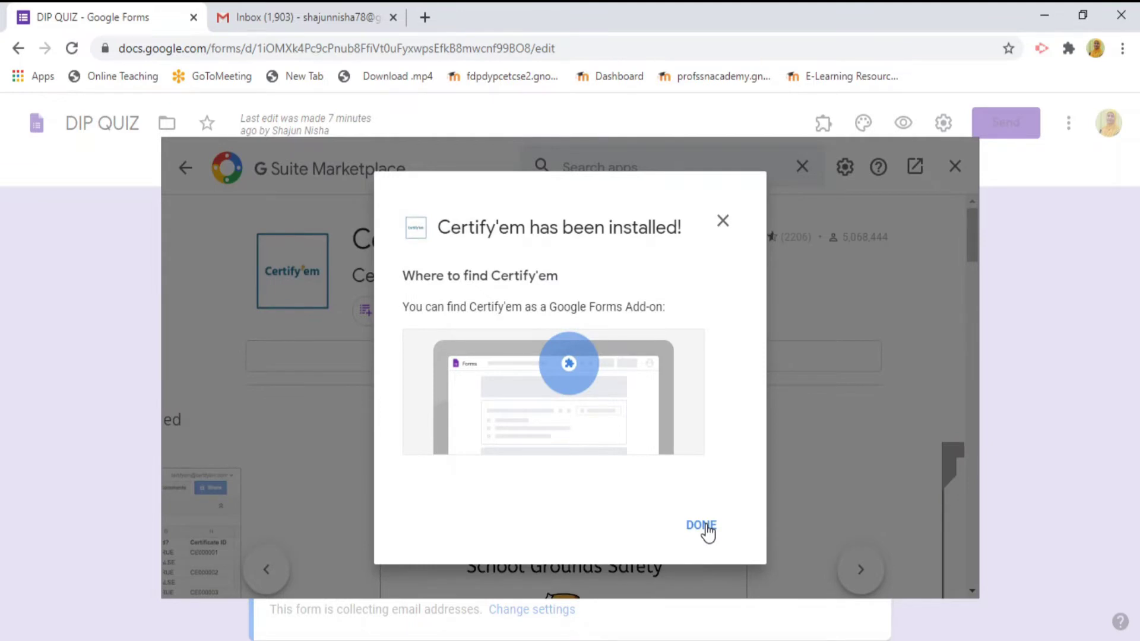
Dismiss the install confirmation, close the marketplace, and open the Certify'em add-on menu.
click(702, 527)
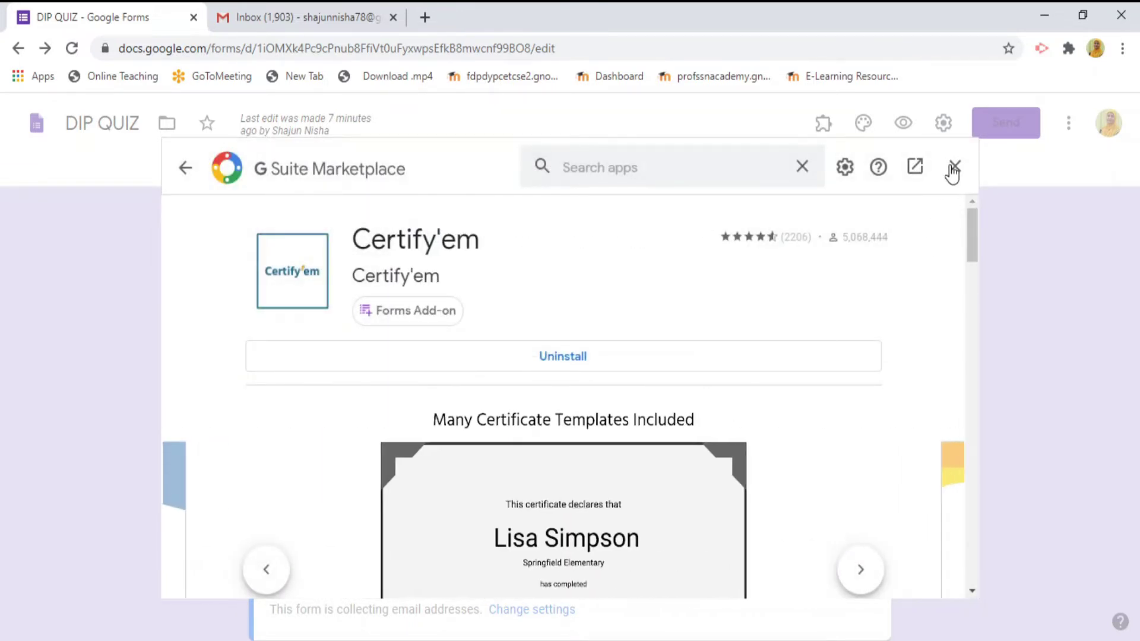
click(955, 167)
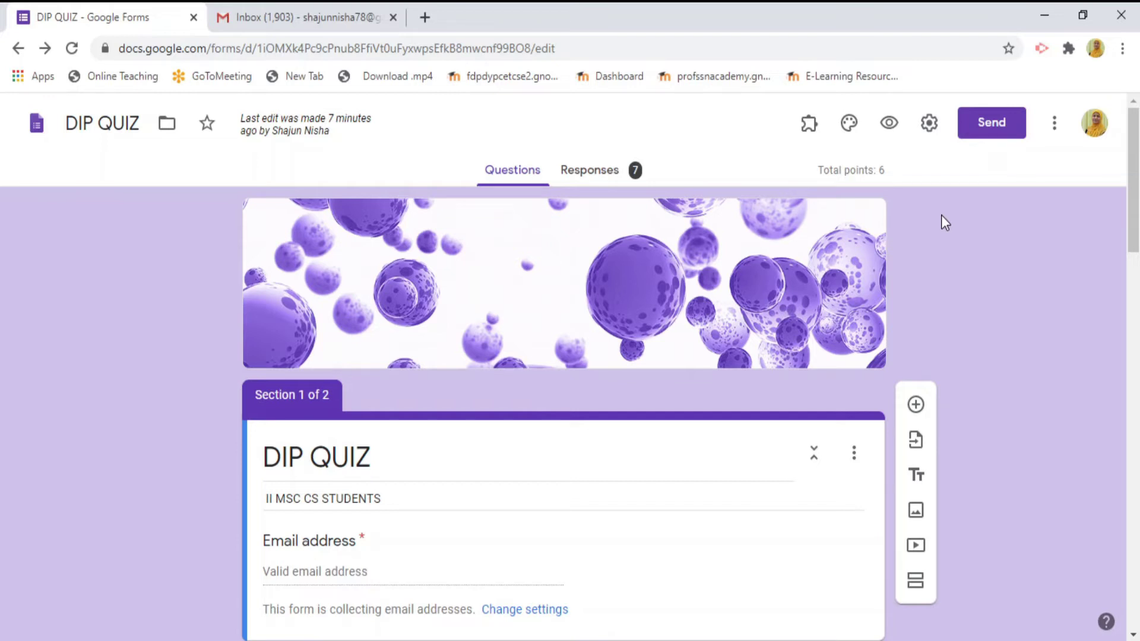
click(813, 131)
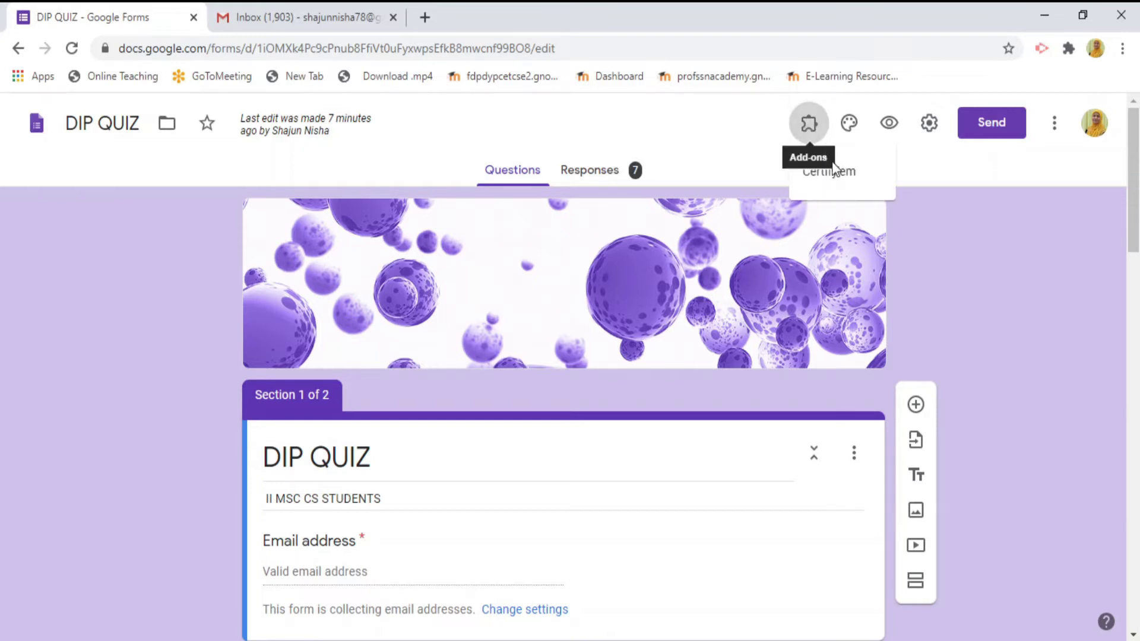
click(838, 174)
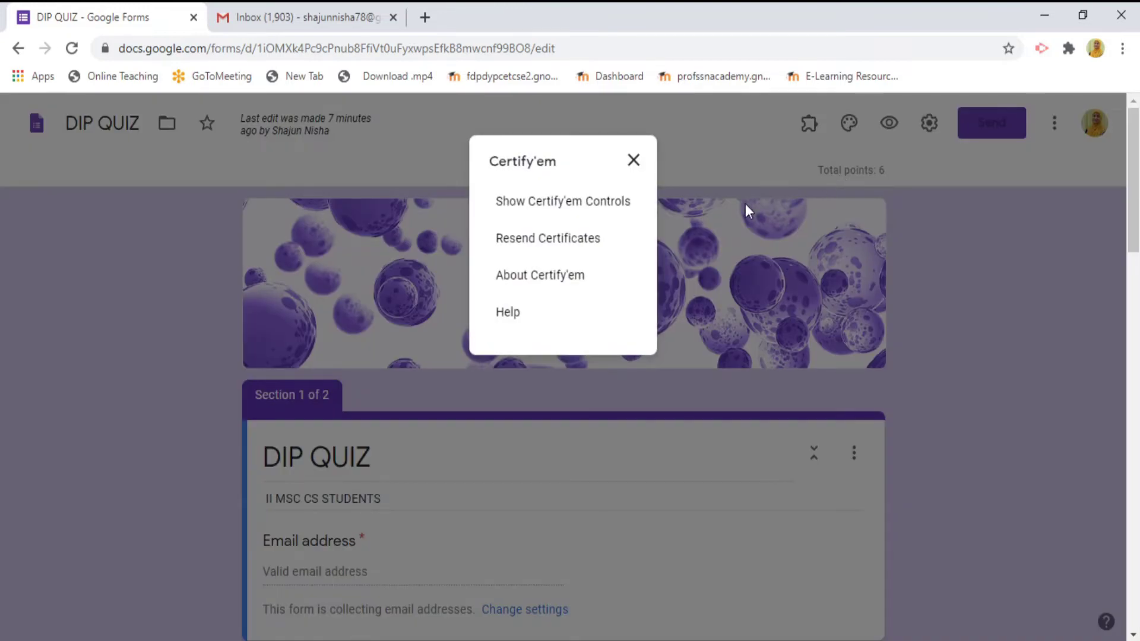
Show the Certify'em controls, turn certification on, and set the passing score to 40%.
click(563, 201)
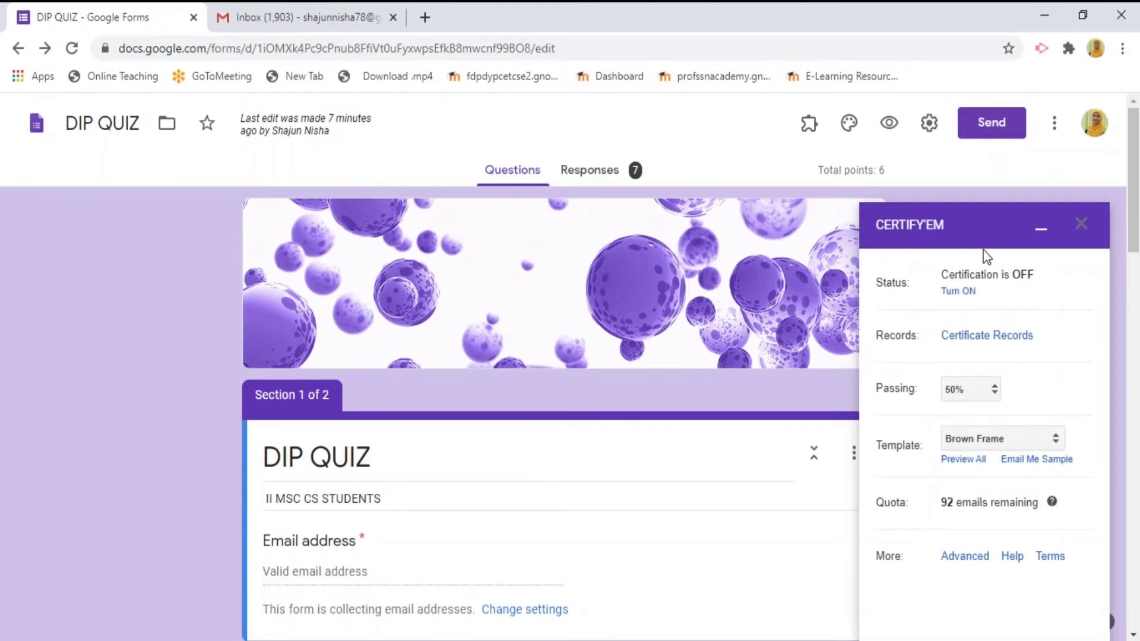
click(960, 292)
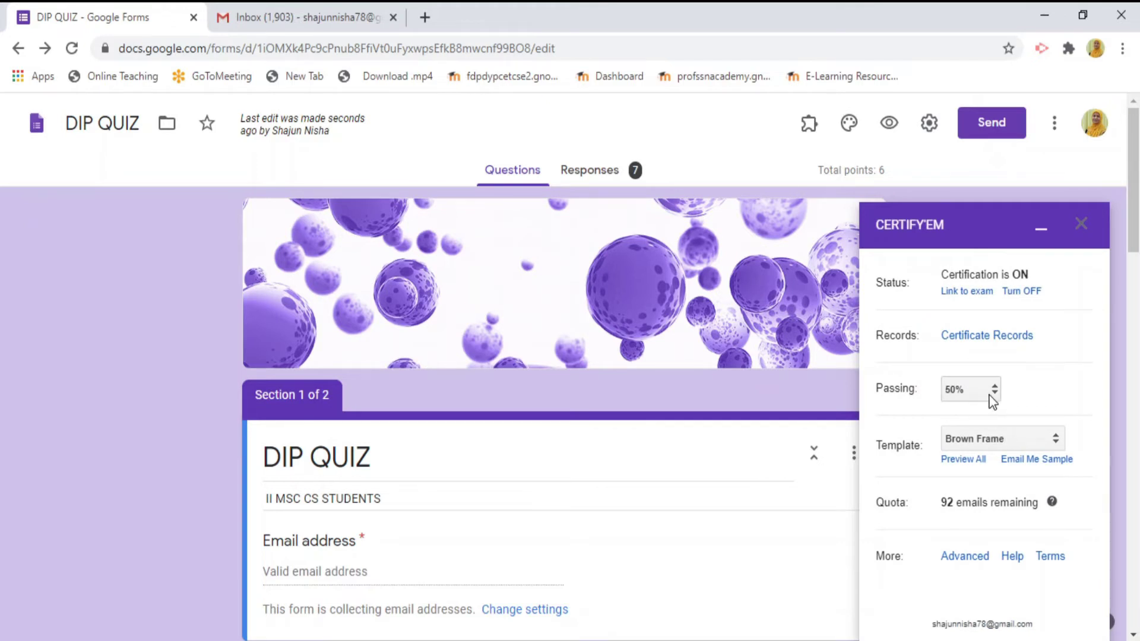
click(990, 396)
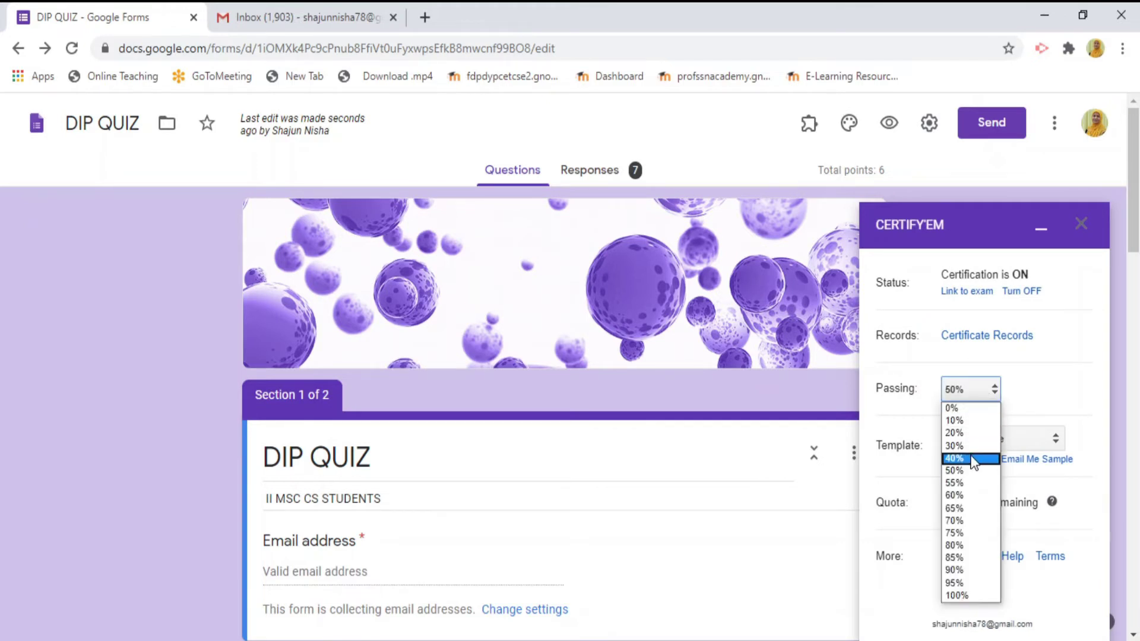
click(974, 460)
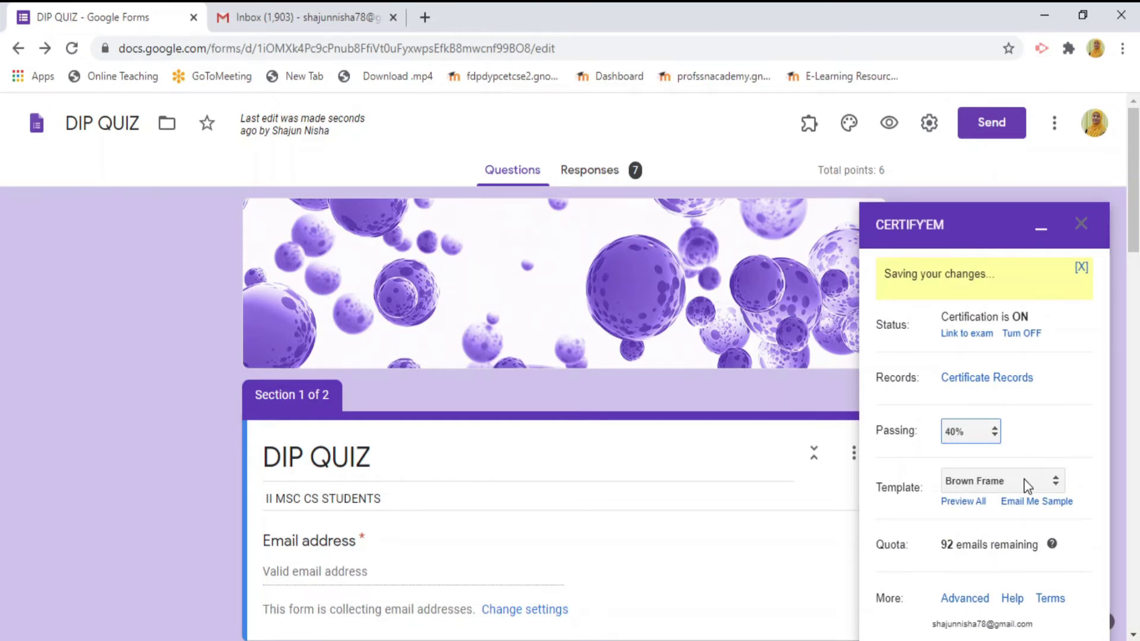
click(961, 460)
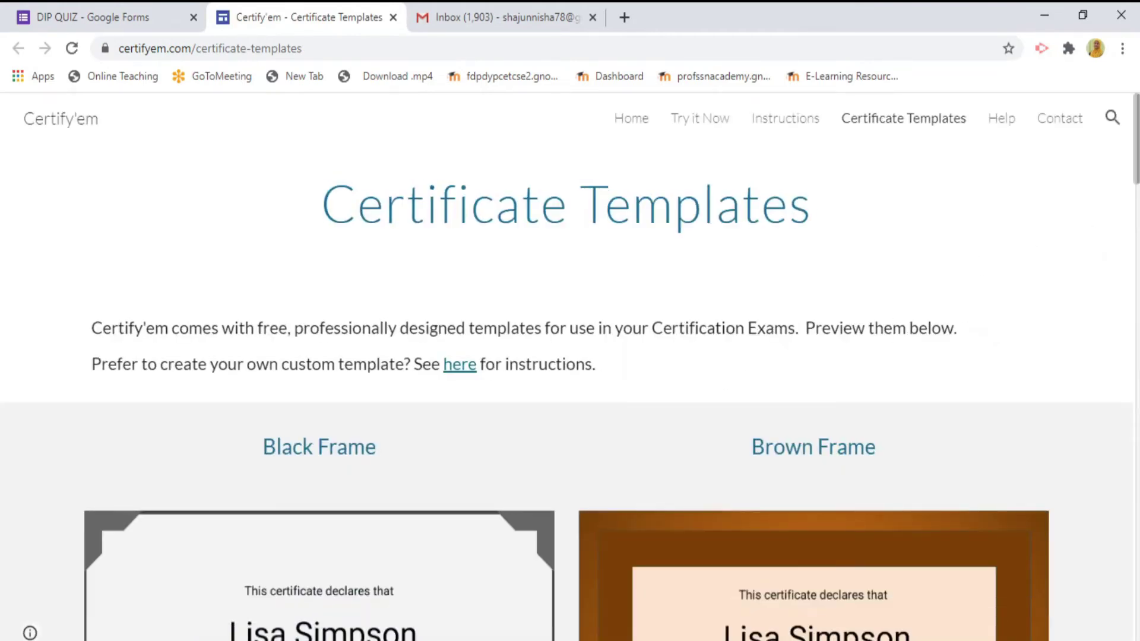
scroll(851, 320, down, 2)
scroll(571, 367, down, 2)
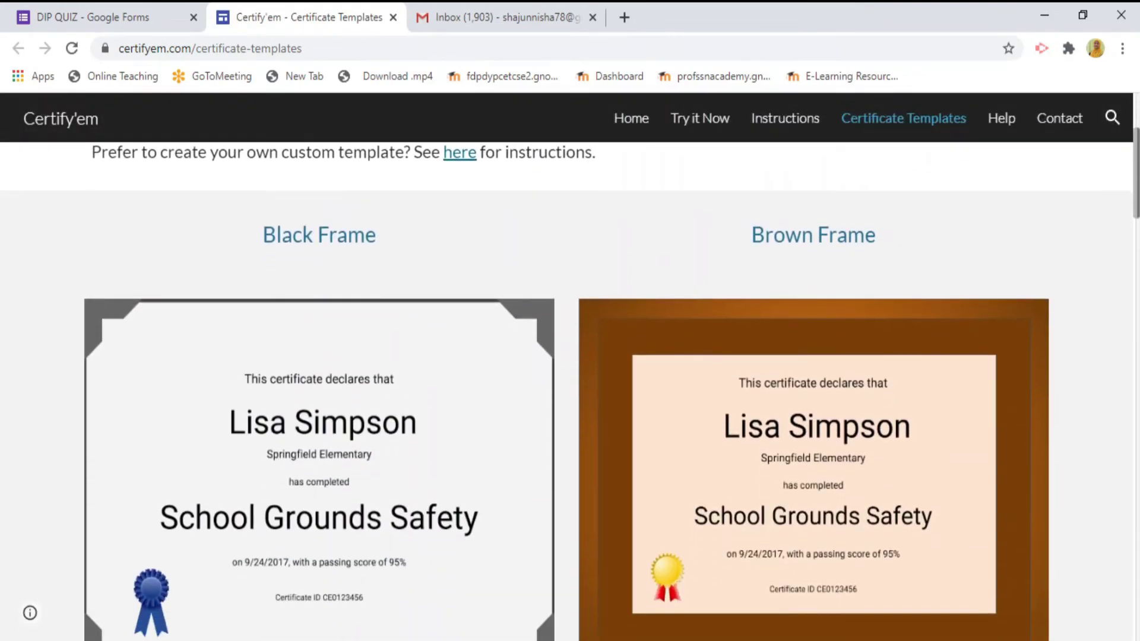
scroll(571, 367, down, 5)
scroll(570, 392, down, 5)
scroll(571, 392, down, 5)
scroll(570, 392, down, 5)
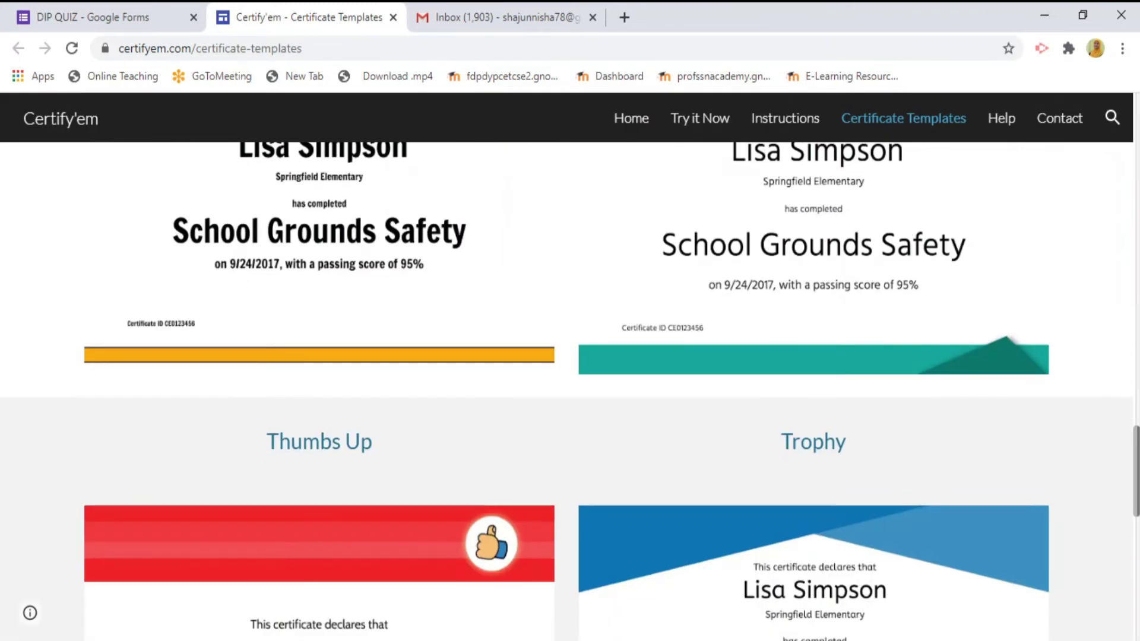
scroll(570, 392, down, 5)
scroll(570, 392, up, 2)
scroll(570, 392, up, 3)
scroll(570, 393, up, 5)
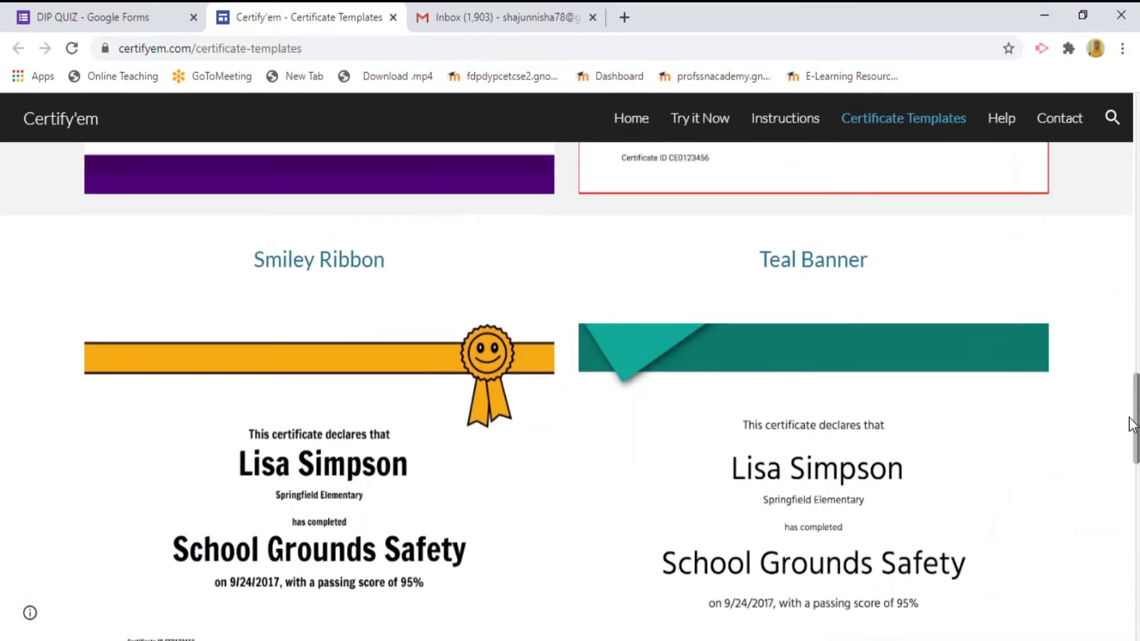
scroll(571, 393, up, 5)
scroll(571, 392, up, 2)
scroll(570, 392, up, 5)
scroll(571, 392, up, 5)
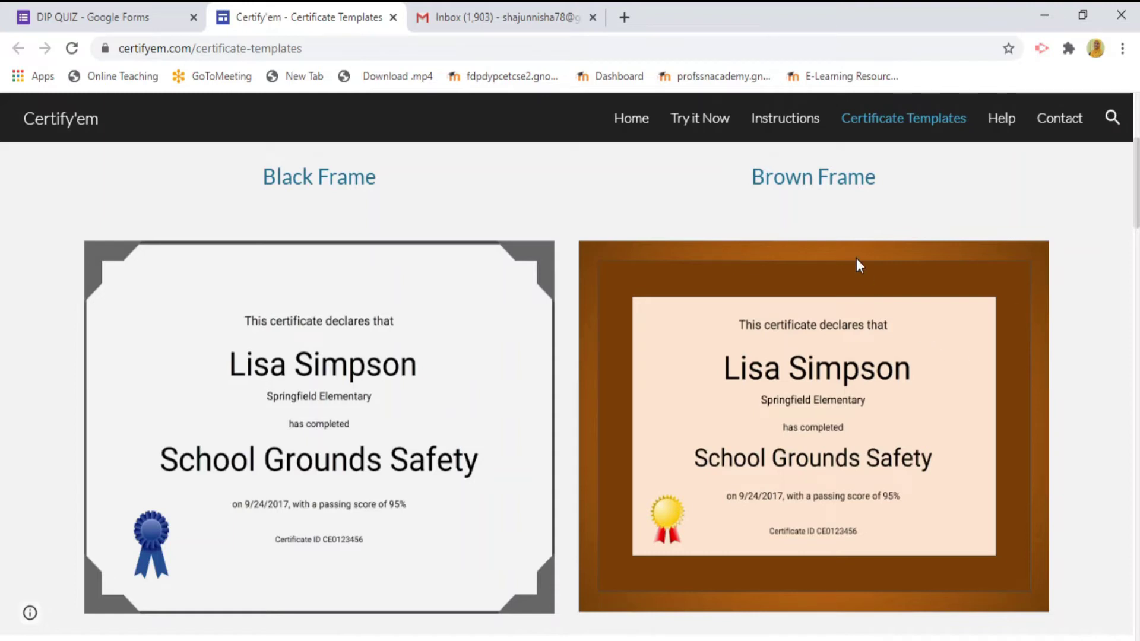
click(393, 16)
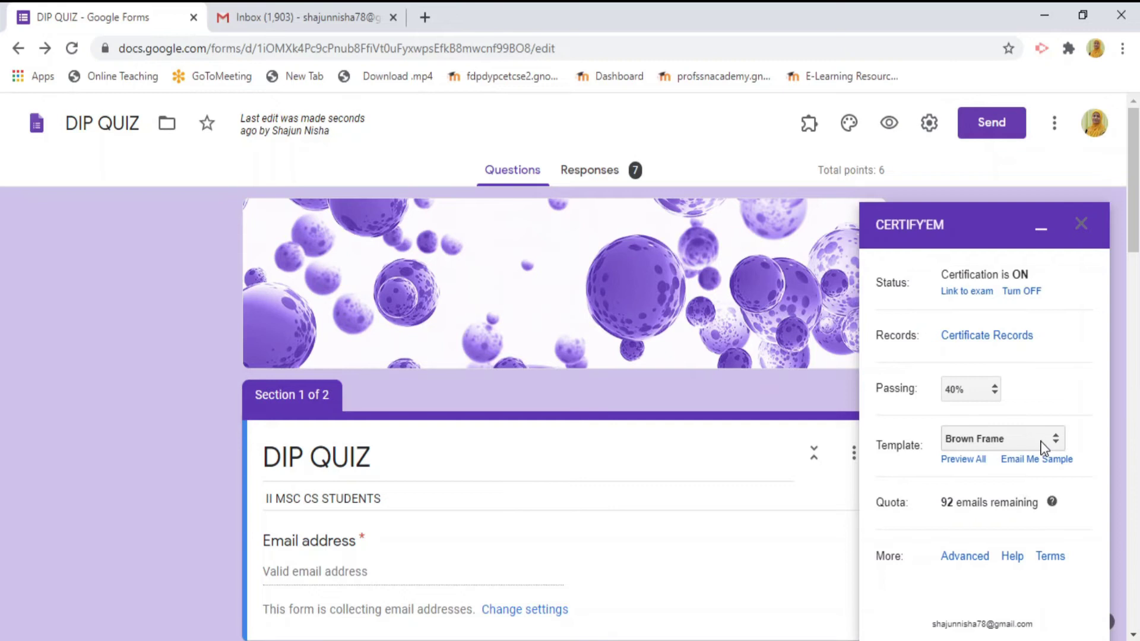
click(1043, 448)
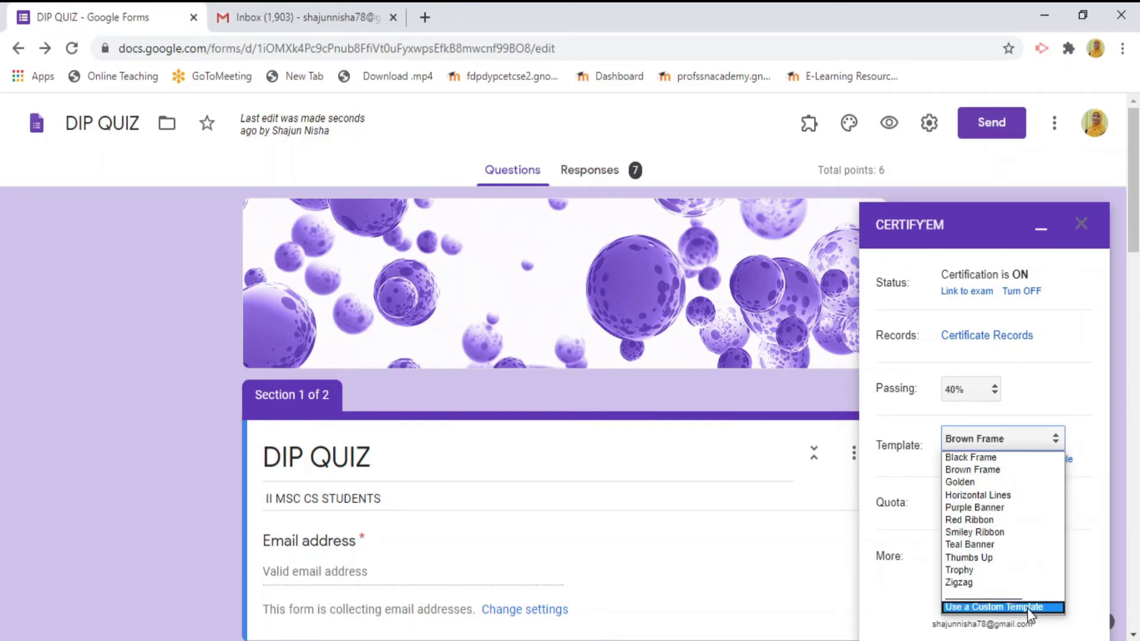
click(1085, 580)
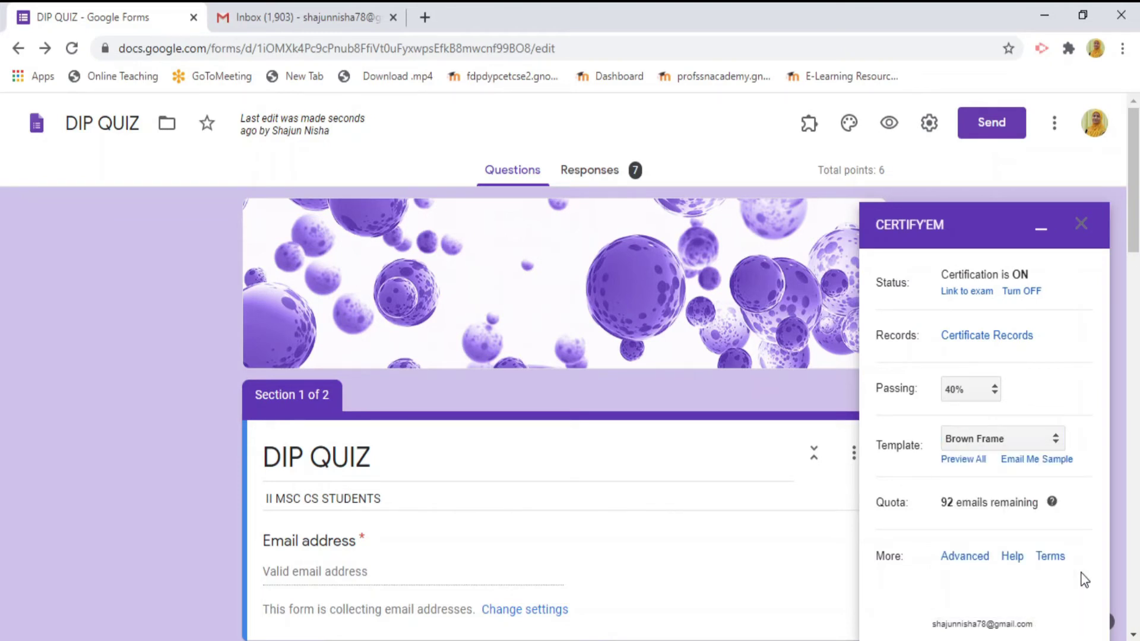
In Certify'em Advanced Options, keep PDF format, email sharing and the Calcutta timezone.
click(966, 563)
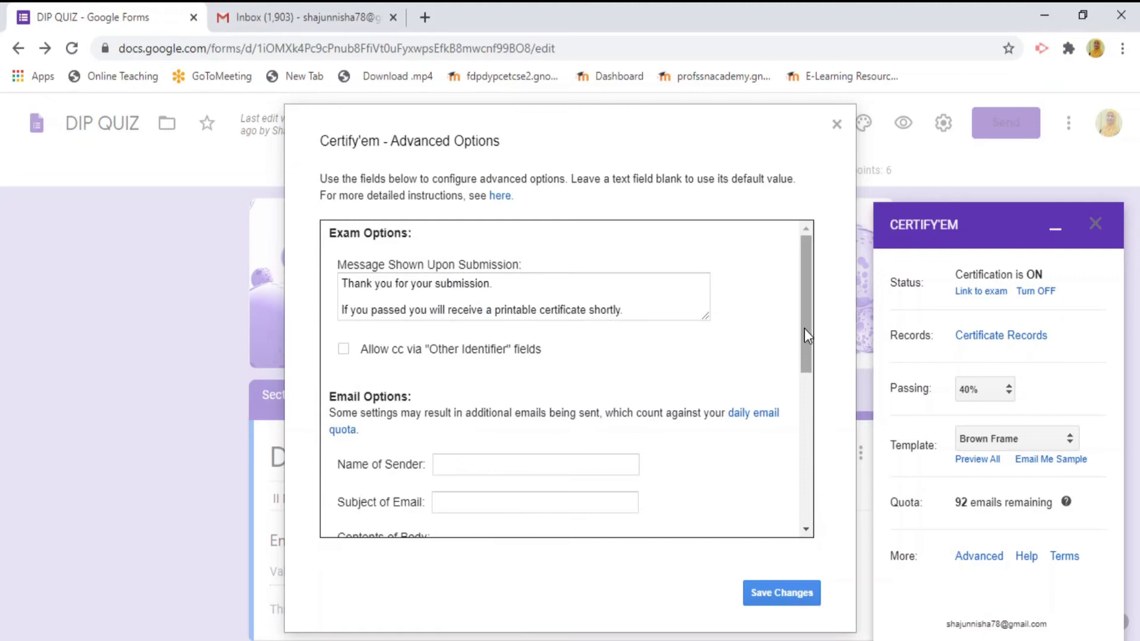
mouse_move(802, 332)
mouse_down()
mouse_move(811, 501)
mouse_move(807, 304)
mouse_up()
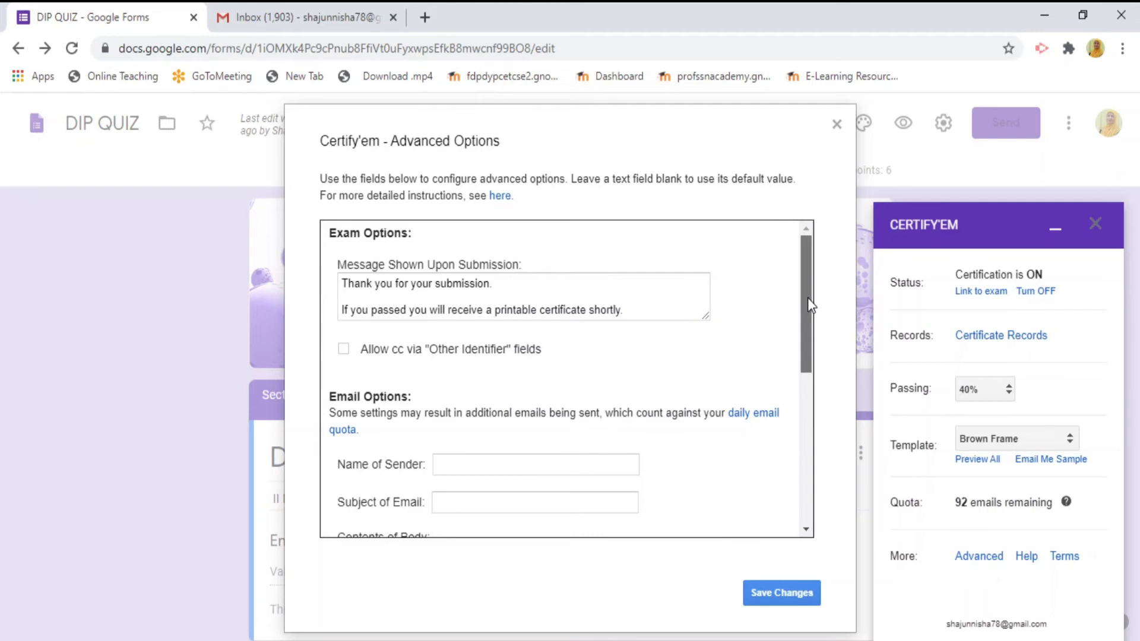
drag(808, 304, 794, 505)
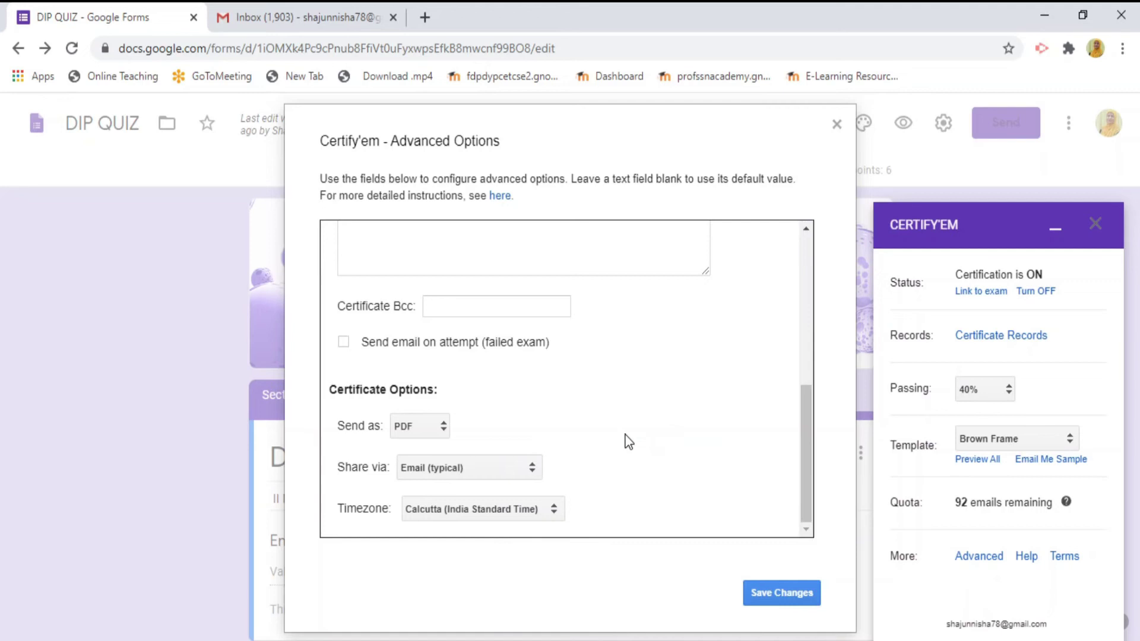
click(439, 435)
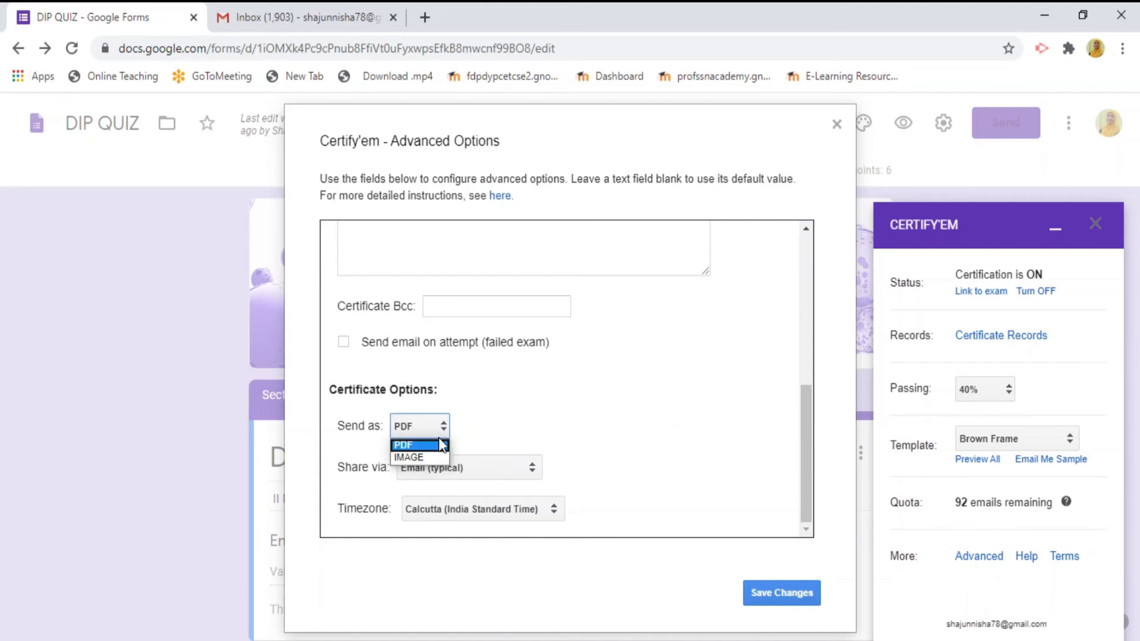
click(439, 446)
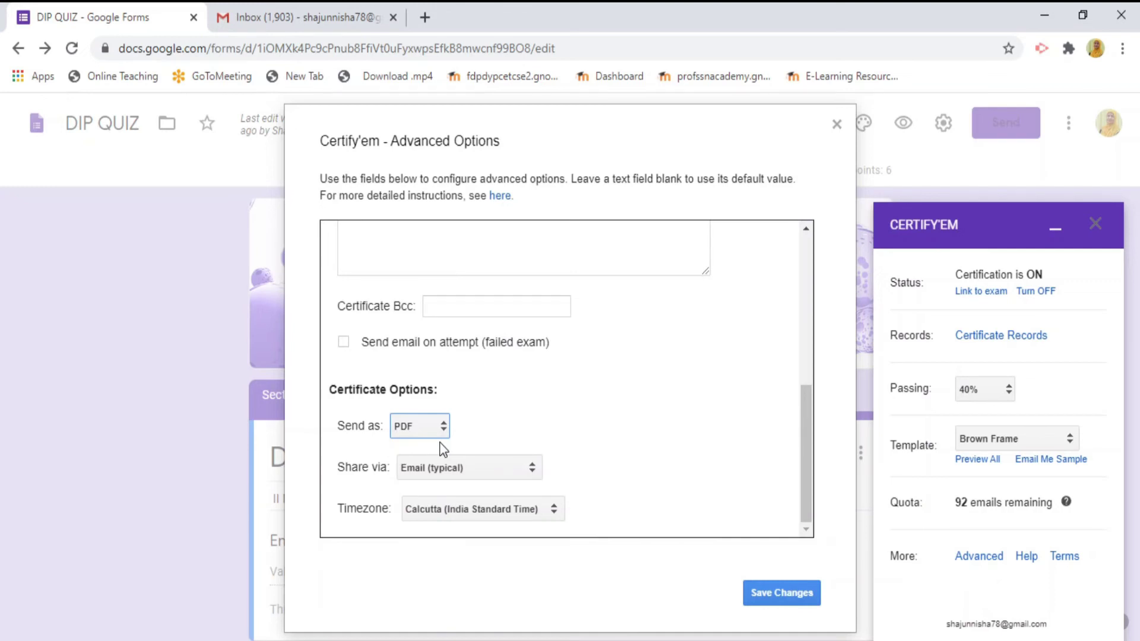
click(469, 471)
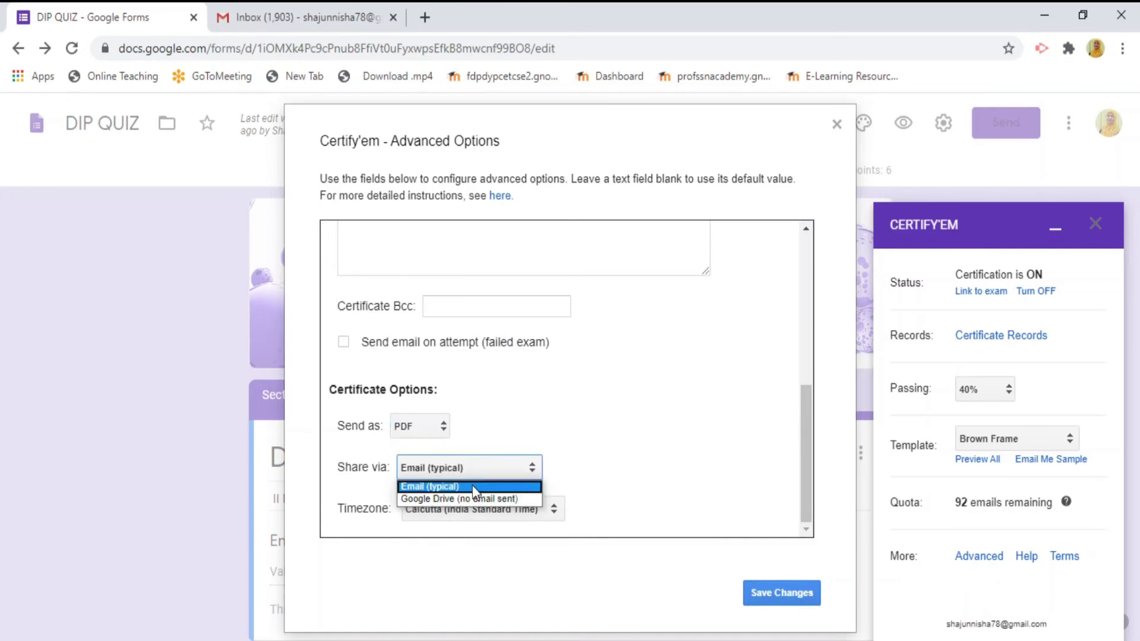
click(472, 485)
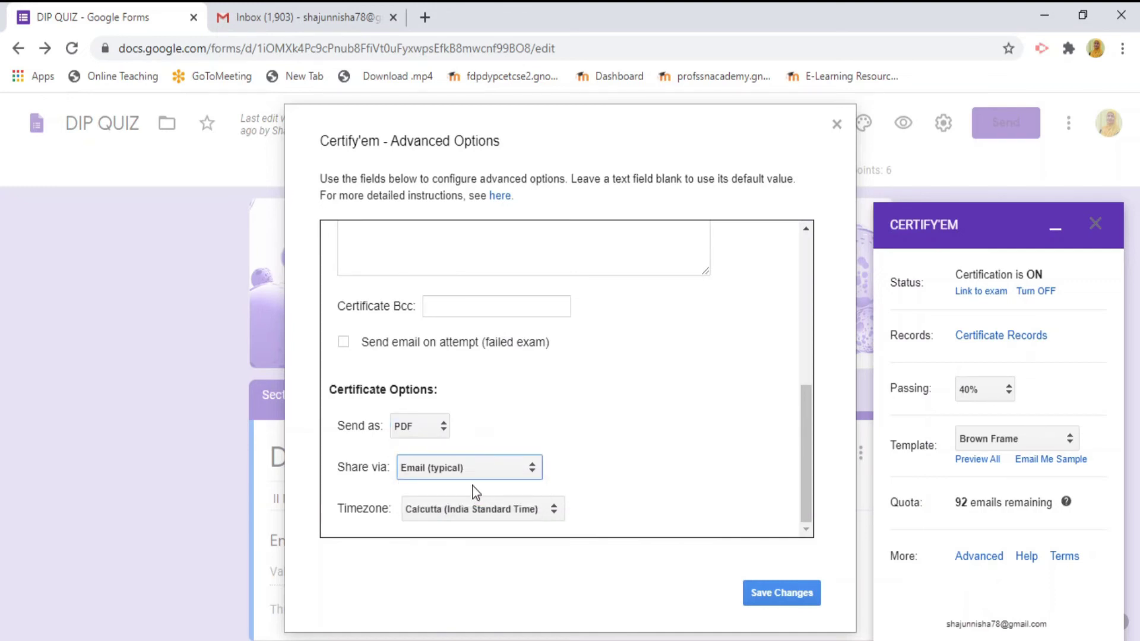
click(532, 515)
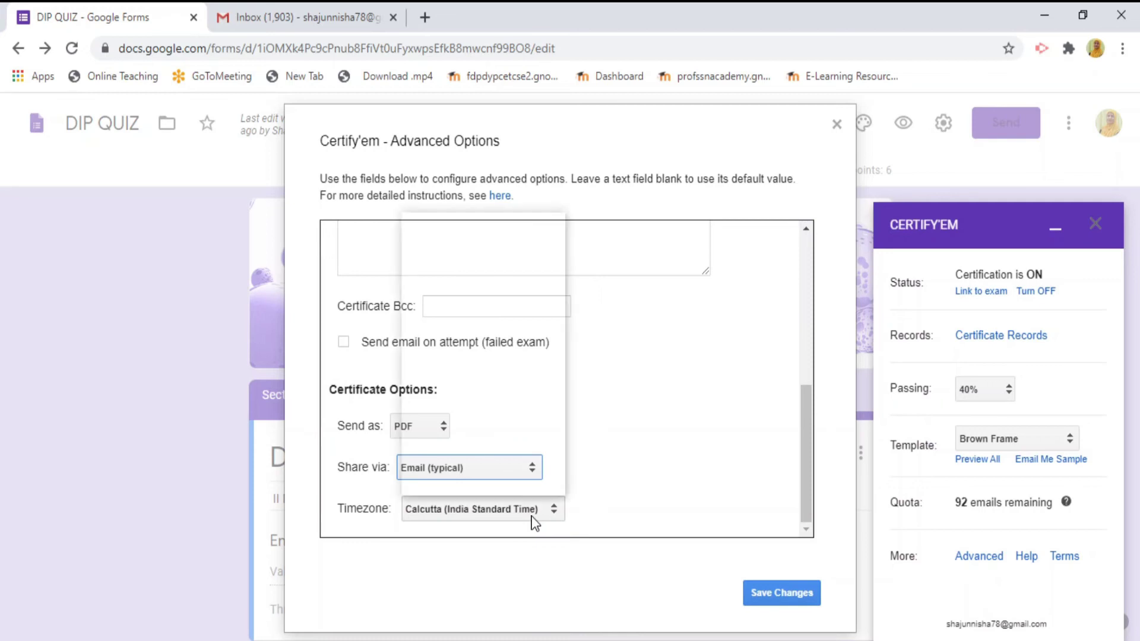
click(532, 489)
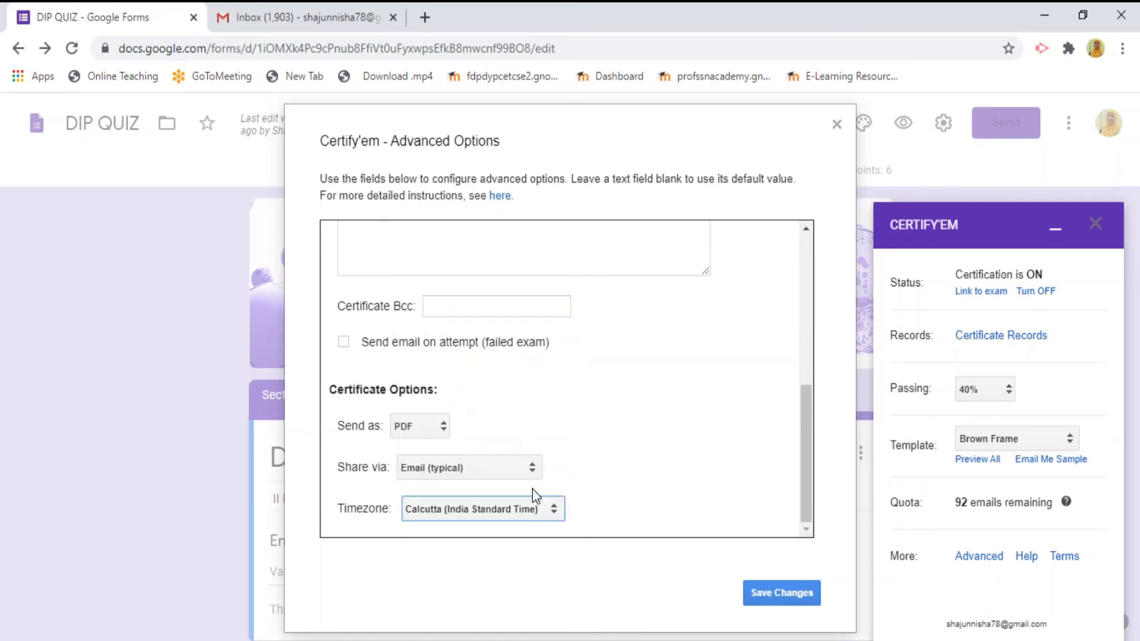
Save the advanced certificate options and close the Certify'em panel.
click(787, 595)
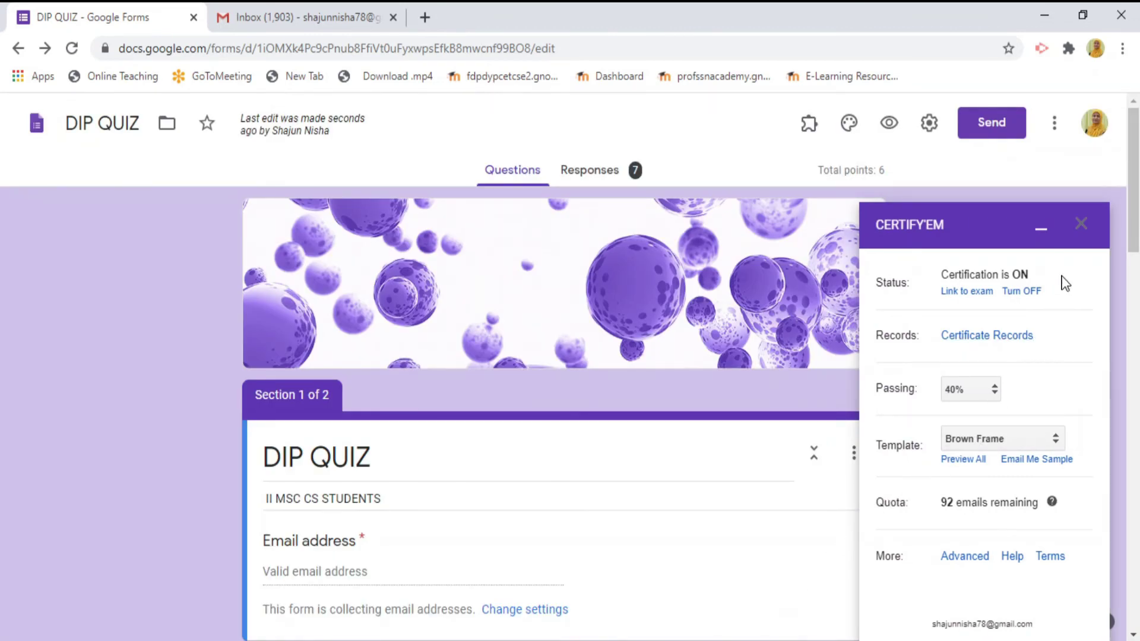
click(1081, 225)
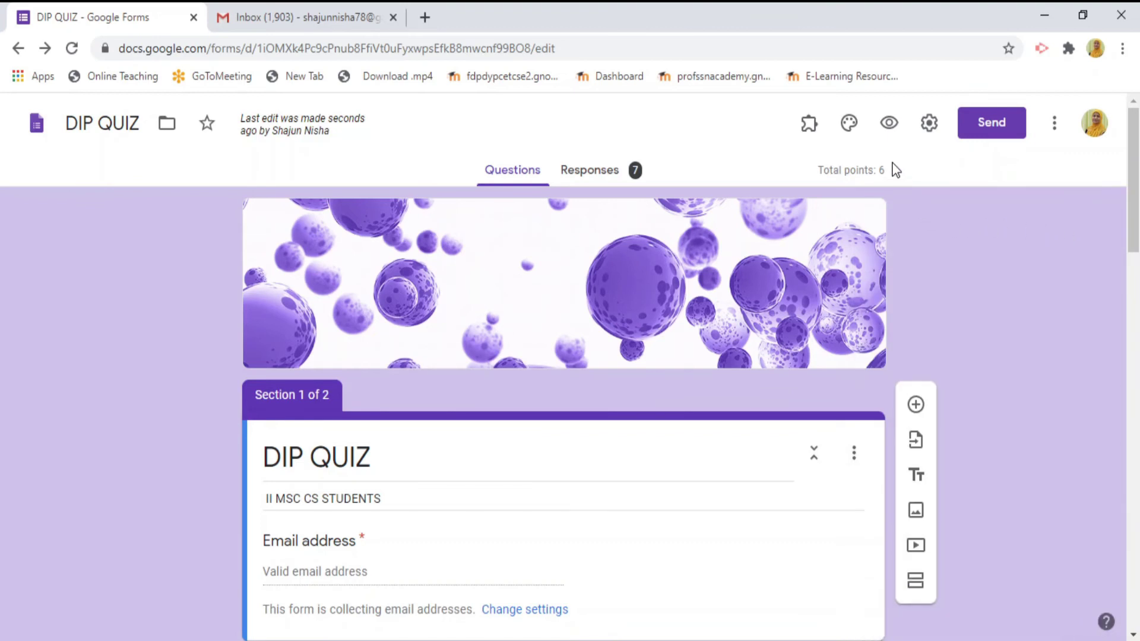
Preview the form and enter the respondent's email, student name and phone number.
click(888, 124)
scroll(478, 402, down, 2)
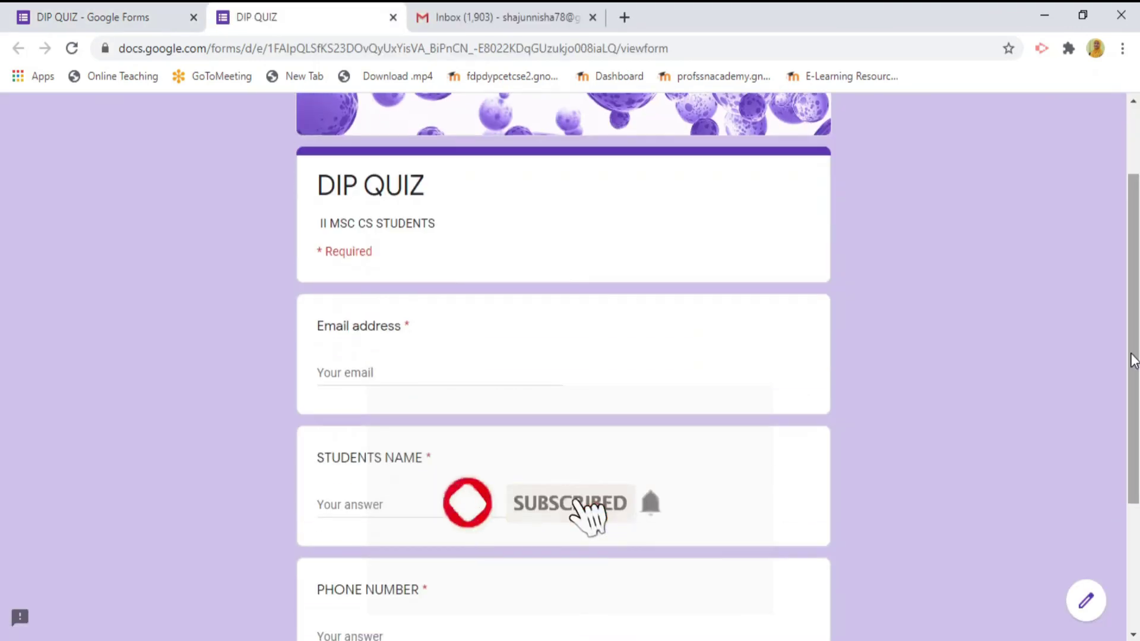
click(474, 381)
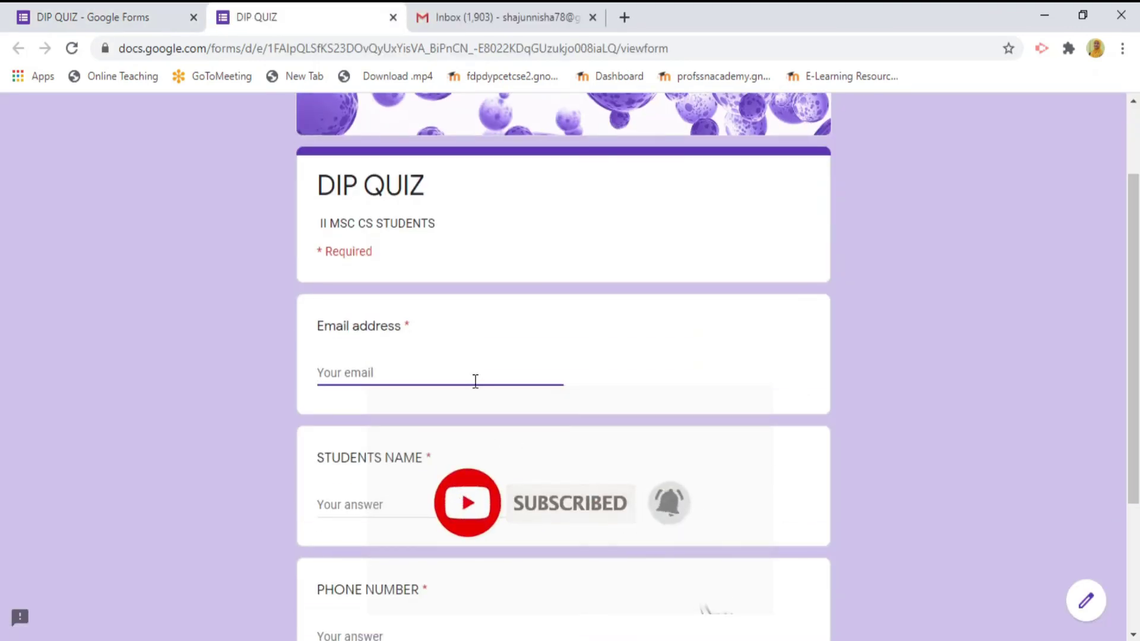
text(sa)
key(BackSpace)
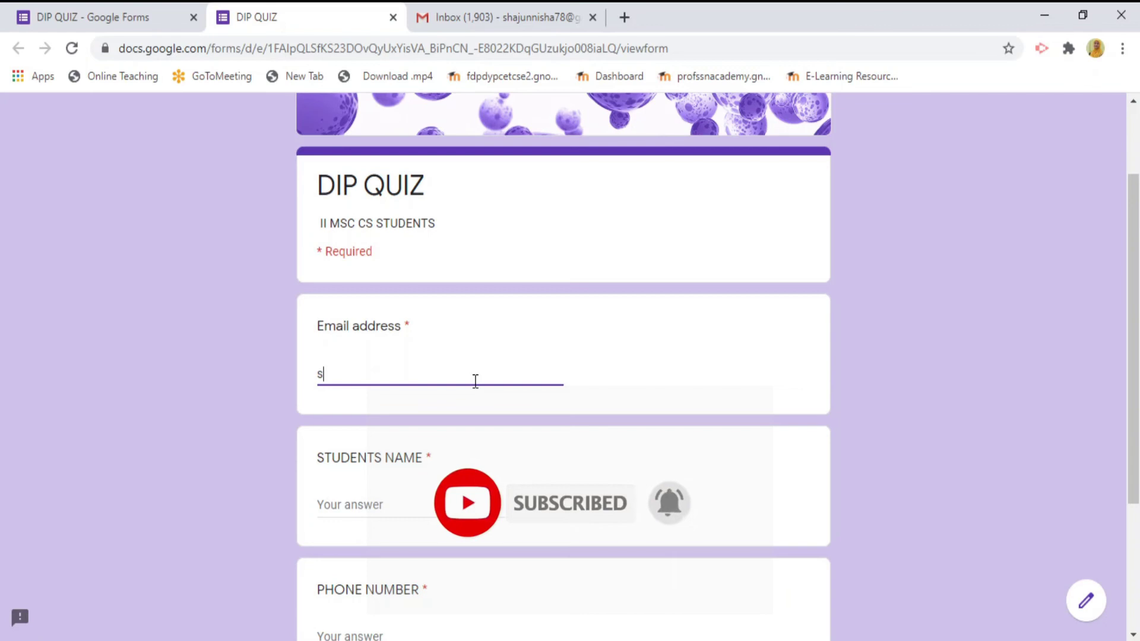
key(BackSpace)
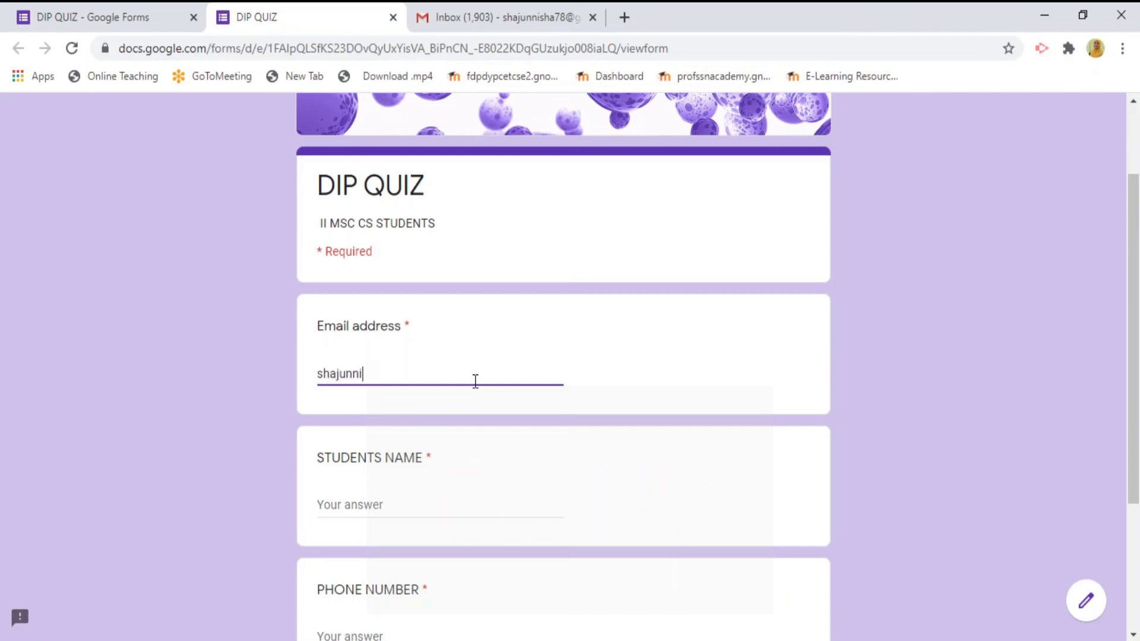
click(459, 500)
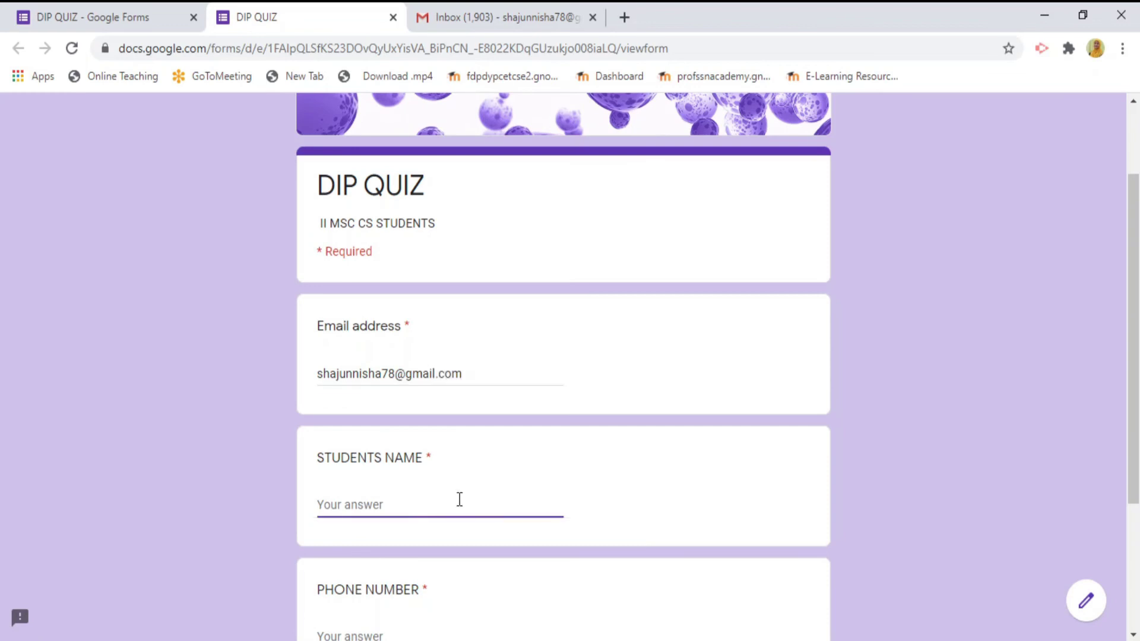
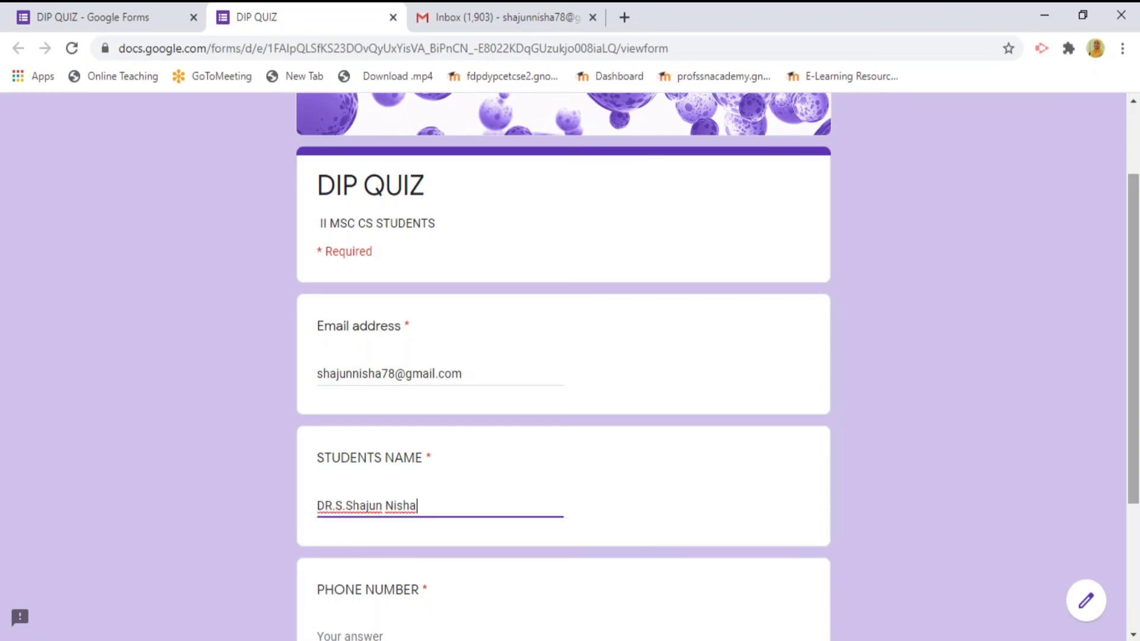
drag(1130, 398, 1130, 456)
click(332, 504)
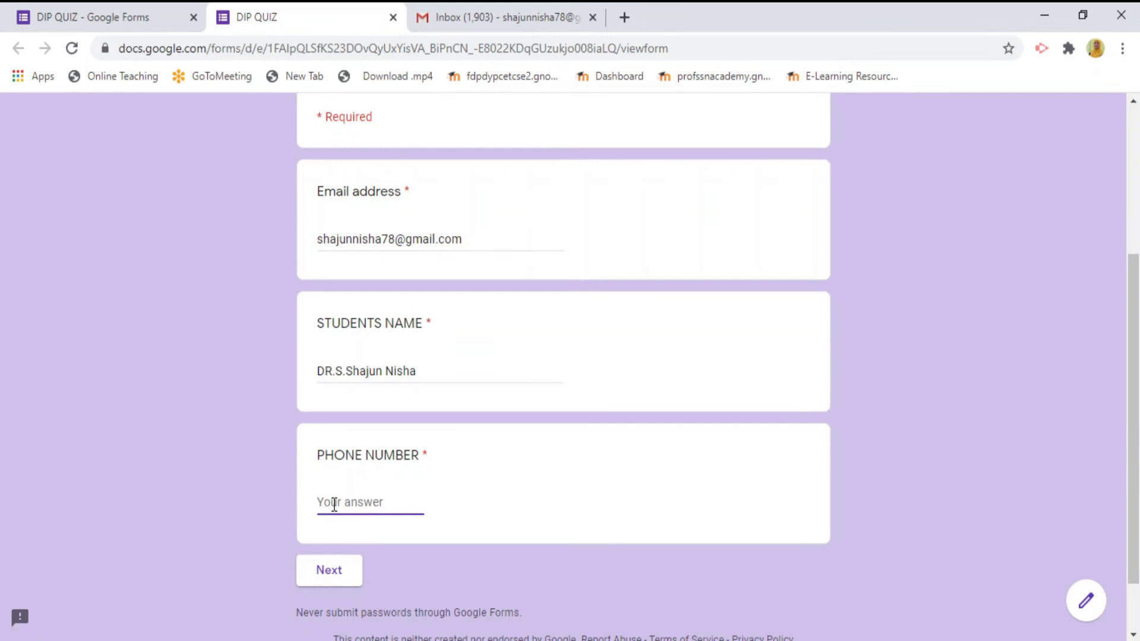
text(994096220)
Answer DIGITAL IMAGE PROCESSING and tick SEGMENTATION, ENHANCEMENT and RESTORATION.
click(349, 574)
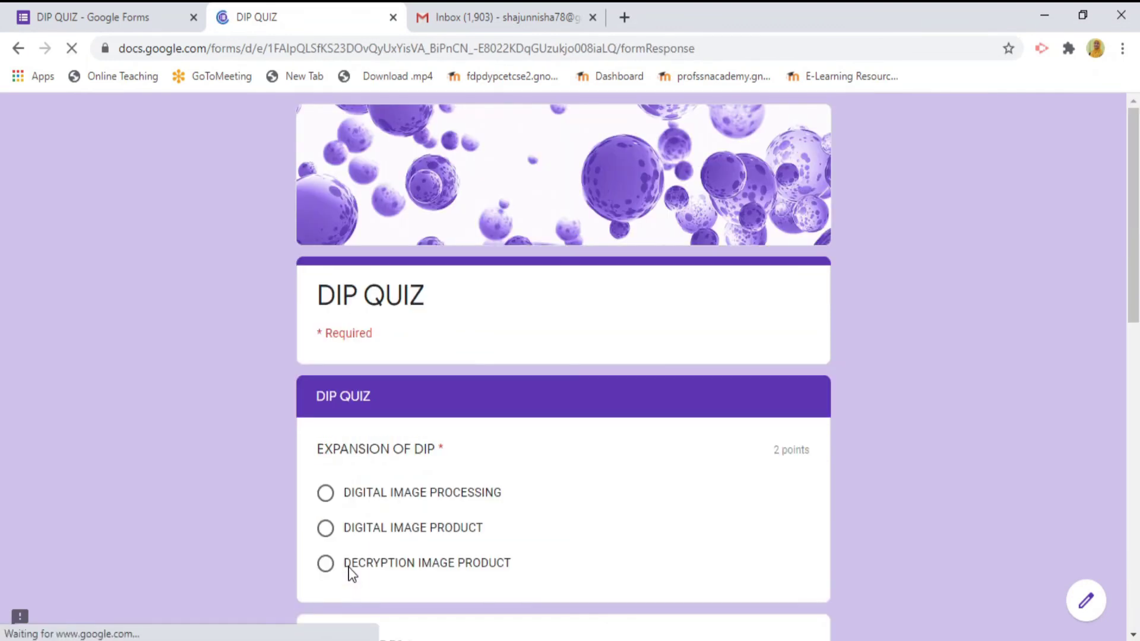
scroll(526, 429, down, 2)
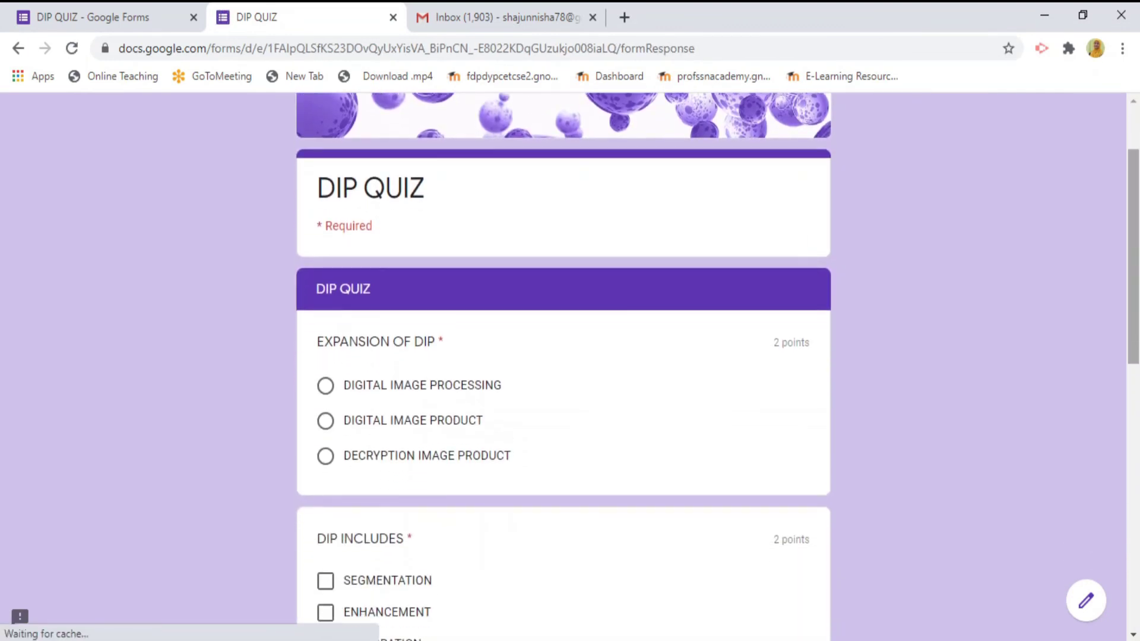
click(326, 339)
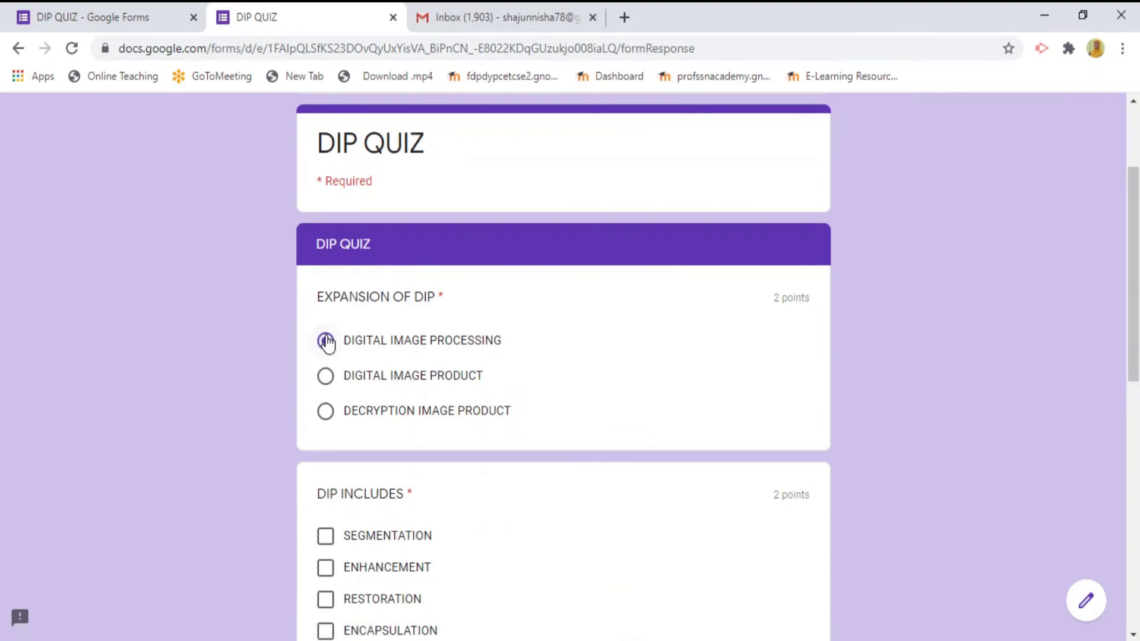
scroll(189, 458, down, 3)
click(326, 338)
click(325, 370)
click(325, 401)
Answer VIRUS for CORONA IS, rate the FDP 5, and submit the quiz.
click(392, 356)
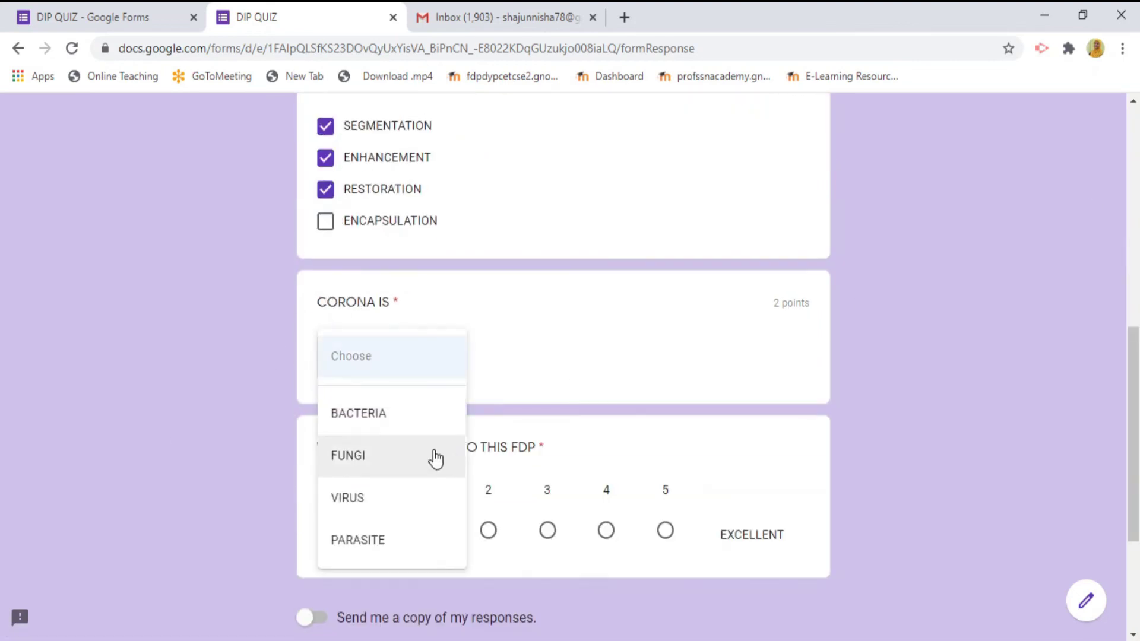
click(356, 499)
click(666, 531)
drag(1133, 384, 1133, 469)
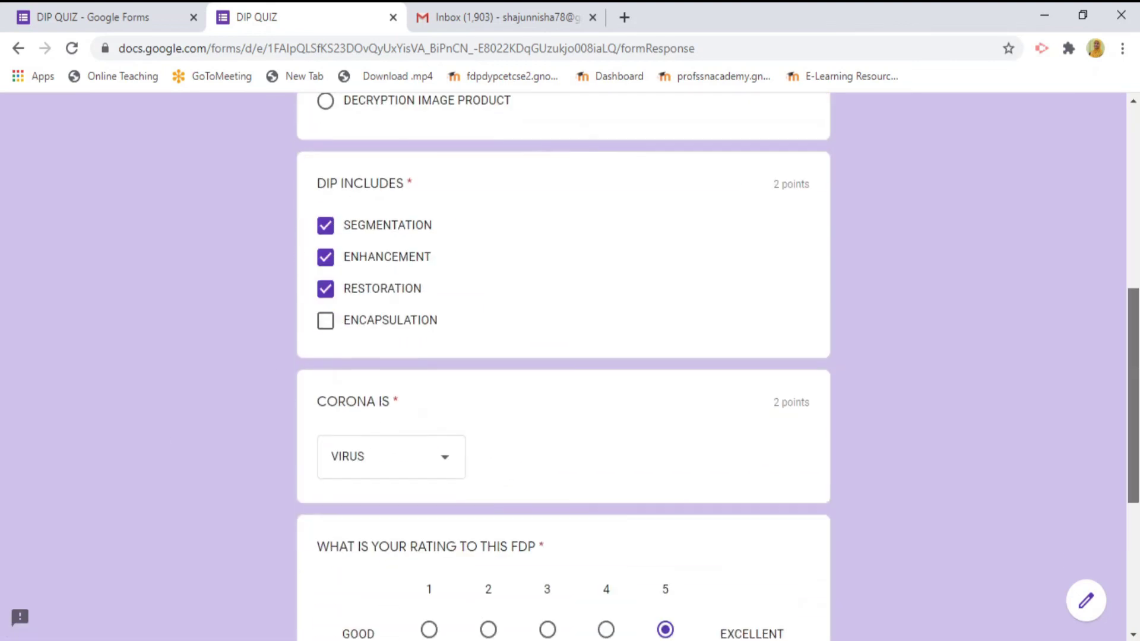
click(410, 468)
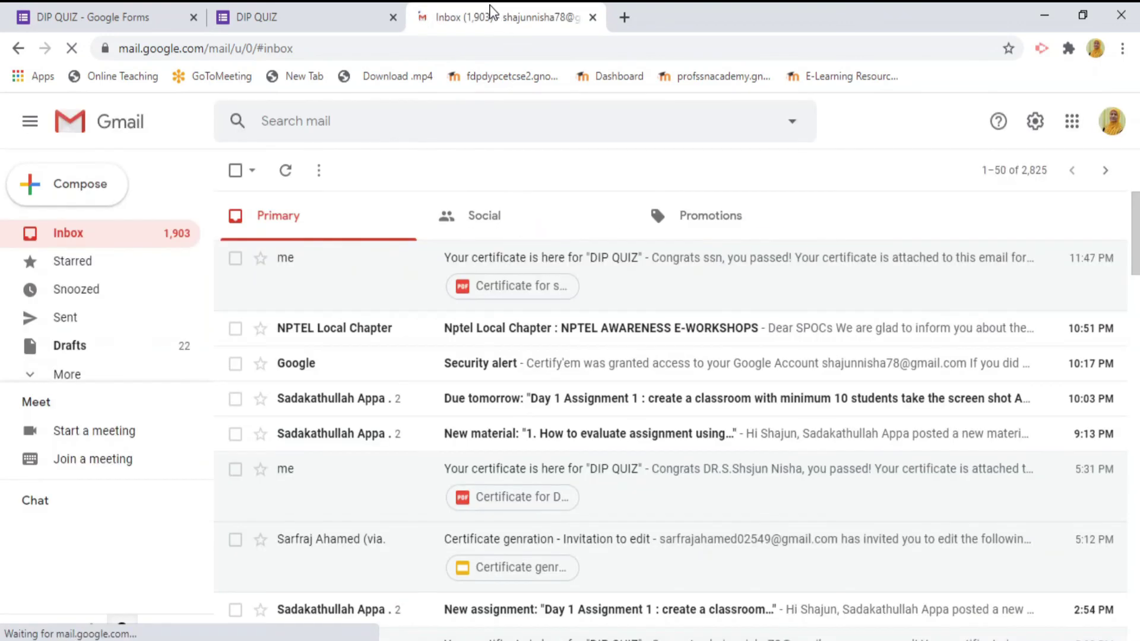
Refresh the inbox, open the 'Your certificate is here' email, and preview its PDF.
click(290, 183)
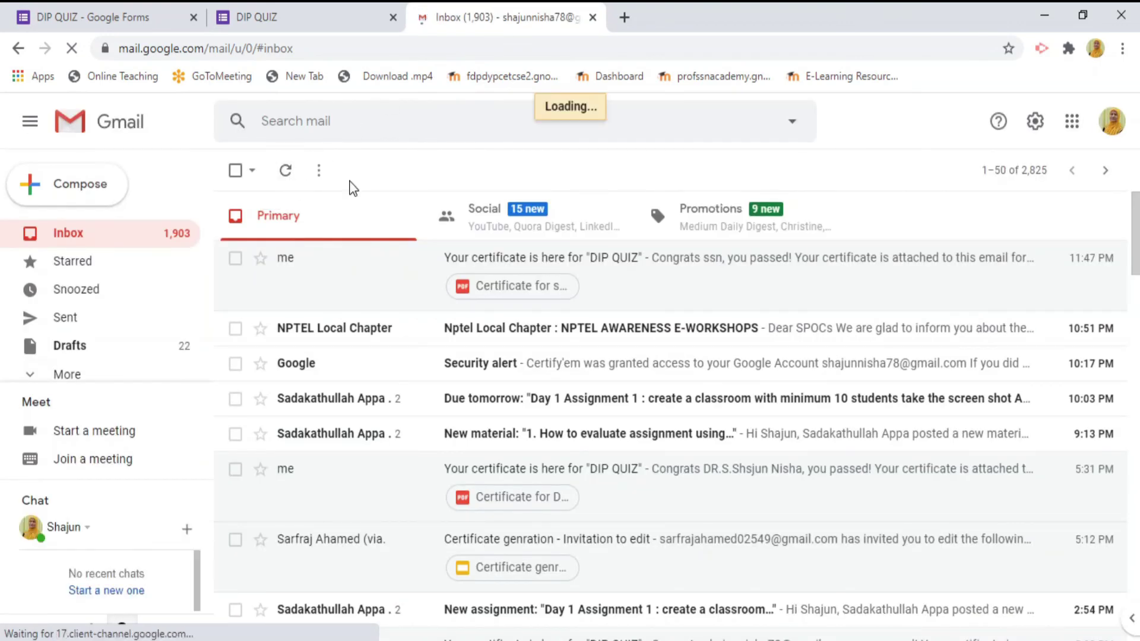
click(321, 268)
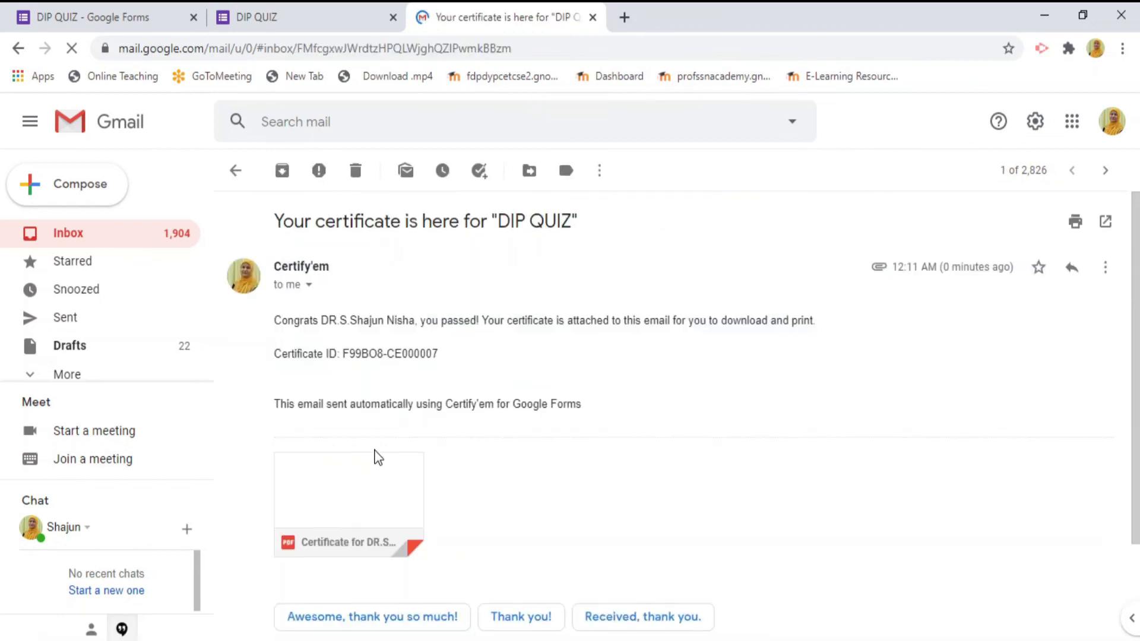
click(378, 503)
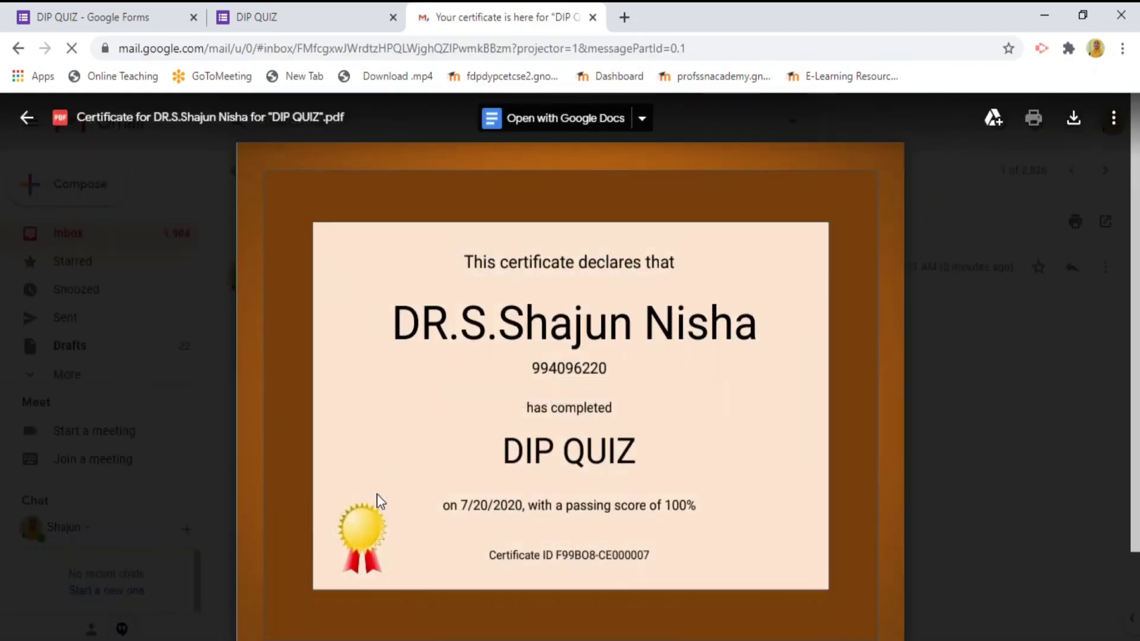